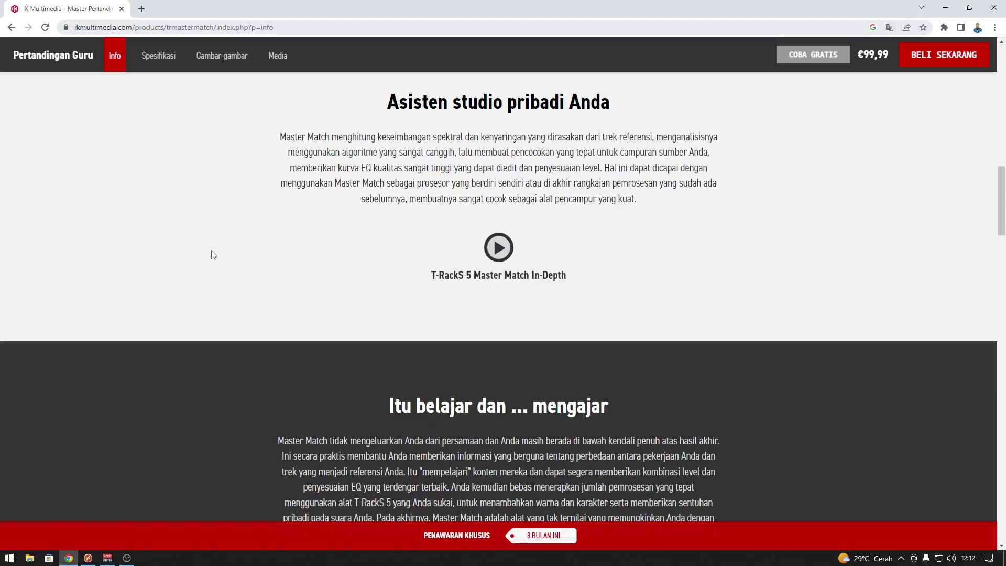
Step: Examine the Master Match product page's overview and the explanation of how reference learning, source learning and matching work
{"action": "scroll", "coordinate": [247, 225], "scroll_direction": "up", "scroll_amount": 14}
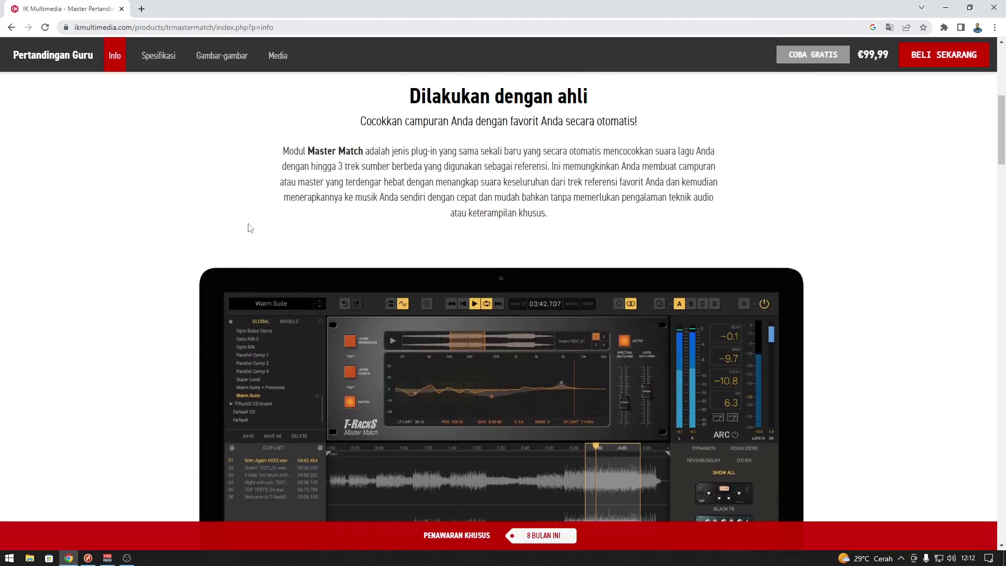
{"action": "scroll", "coordinate": [248, 227], "scroll_direction": "up", "scroll_amount": 3}
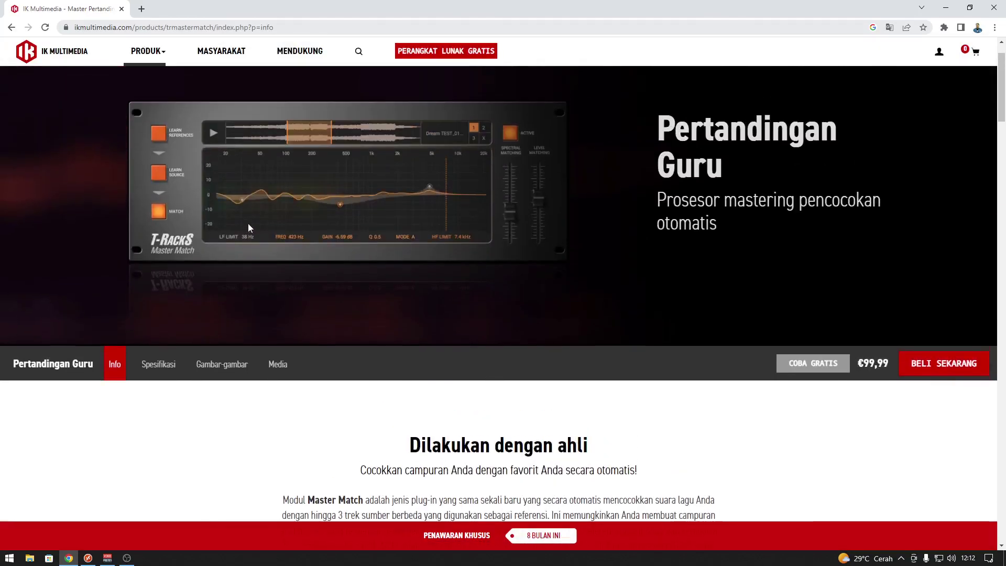
{"action": "scroll", "coordinate": [249, 227], "scroll_direction": "up", "scroll_amount": 1}
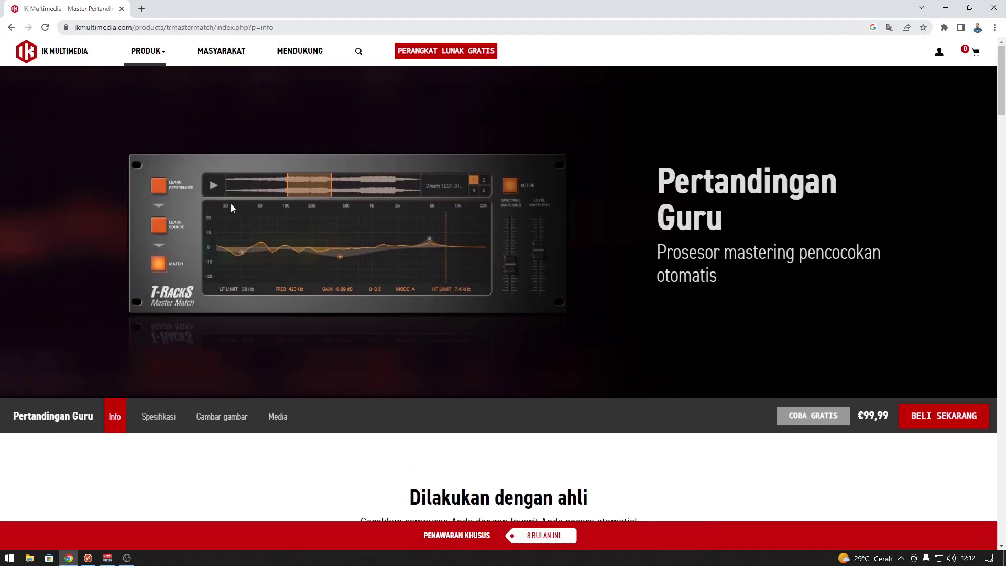
{"action": "scroll", "coordinate": [230, 204], "scroll_direction": "down", "scroll_amount": 11}
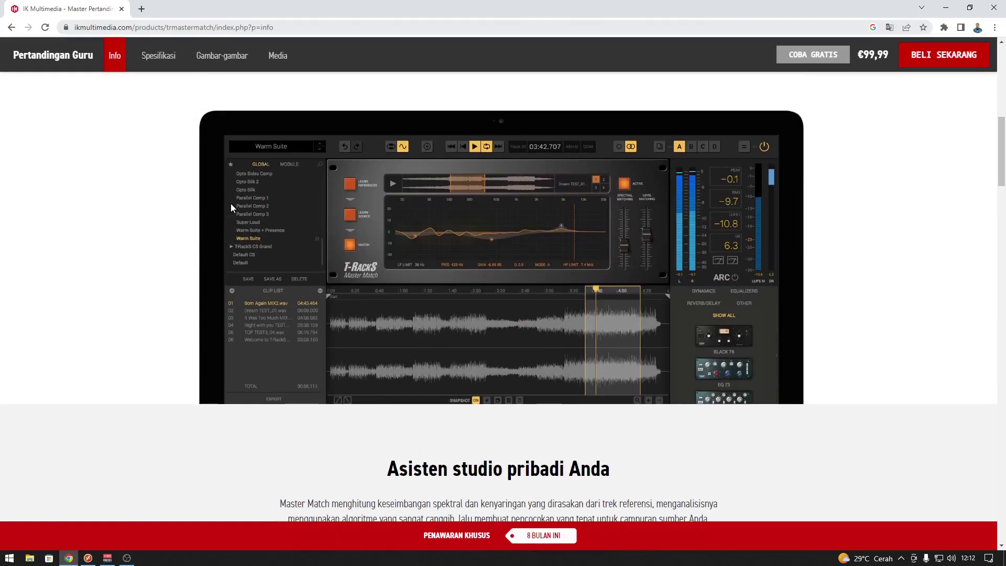
{"action": "scroll", "coordinate": [231, 204], "scroll_direction": "down", "scroll_amount": 6}
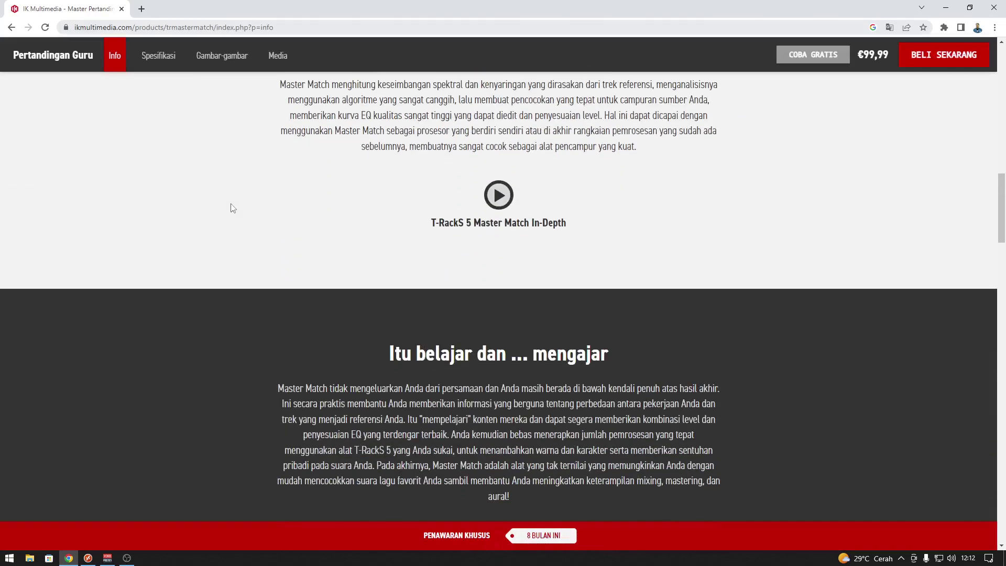
{"action": "scroll", "coordinate": [233, 208], "scroll_direction": "down", "scroll_amount": 12}
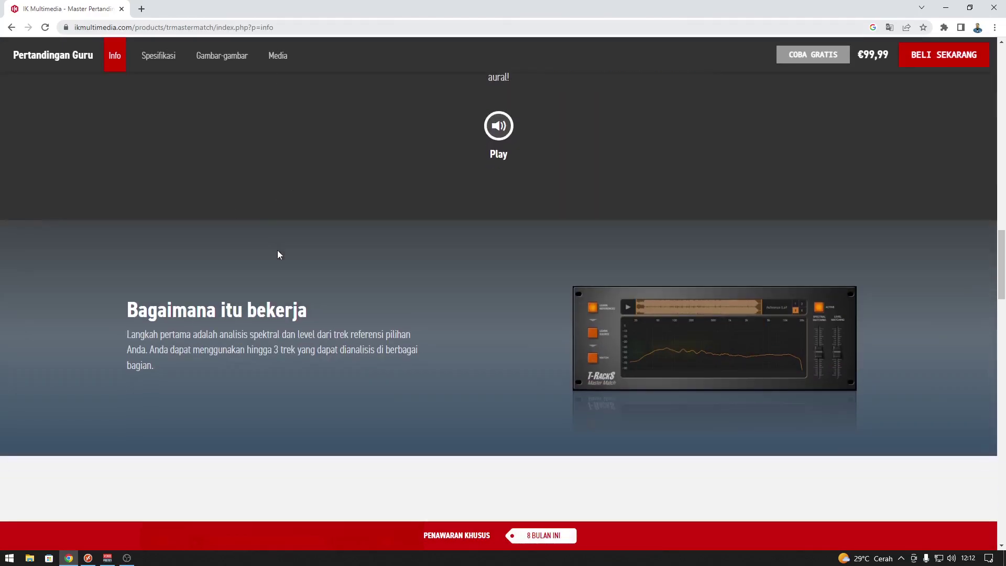
{"action": "scroll", "coordinate": [262, 260], "scroll_direction": "down", "scroll_amount": 14}
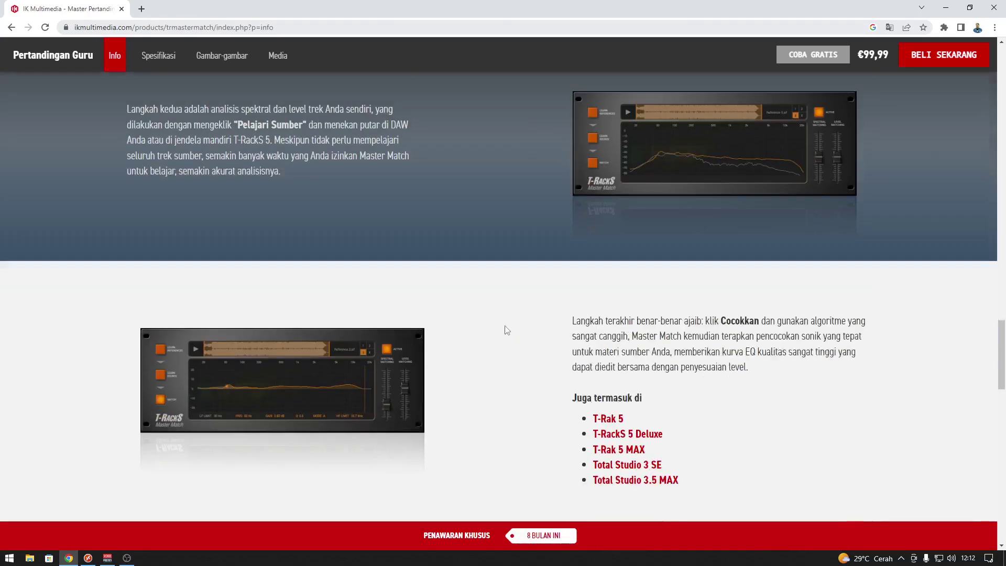
{"action": "scroll", "coordinate": [505, 328], "scroll_direction": "down", "scroll_amount": 6}
{"action": "scroll", "coordinate": [504, 329], "scroll_direction": "up", "scroll_amount": 8}
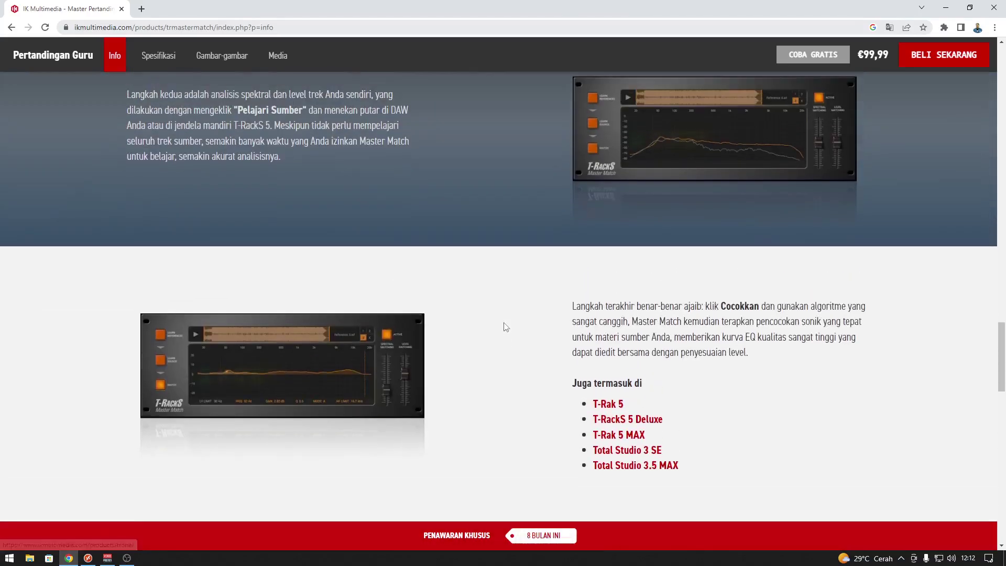
{"action": "scroll", "coordinate": [566, 323], "scroll_direction": "down", "scroll_amount": 1}
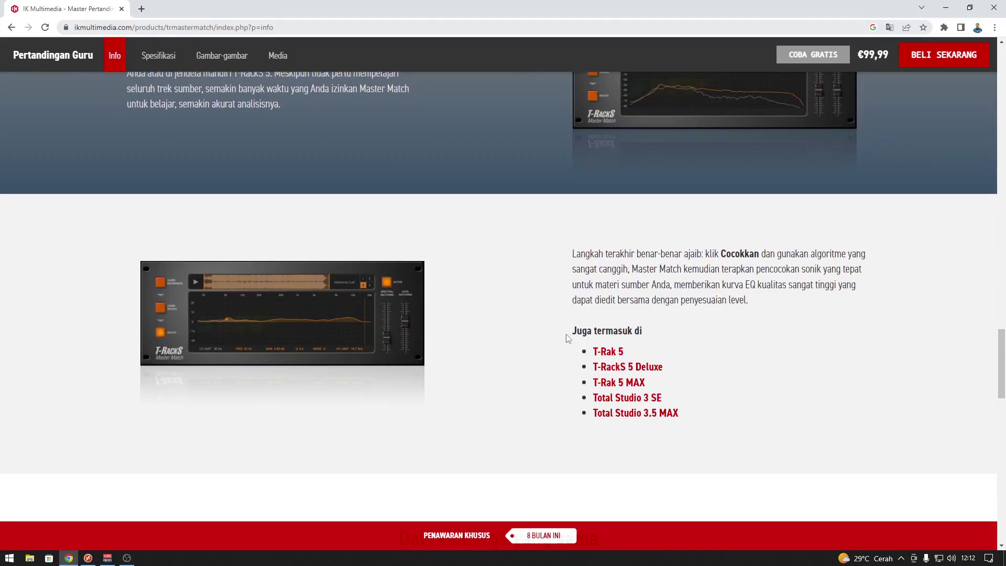
Step: Highlight the list of bundles that also include Master Match, from T-Rak 5 to Total Studio 3.5 MAX, and clear the selection
{"action": "left_click_drag", "start_coordinate": [576, 351], "coordinate": [721, 410]}
{"action": "left_click_drag", "start_coordinate": [647, 330], "coordinate": [737, 456]}
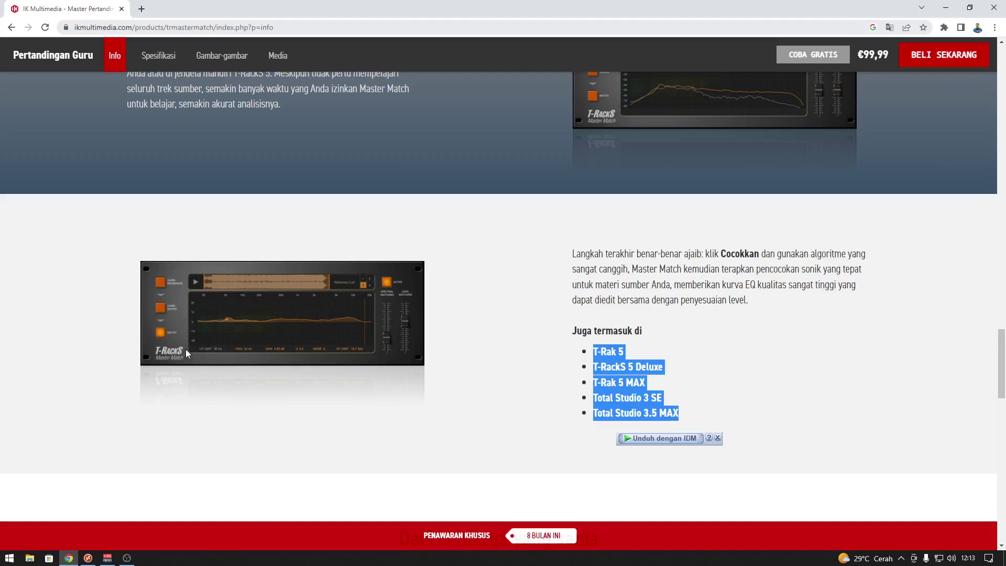
{"action": "left_click", "coordinate": [596, 259]}
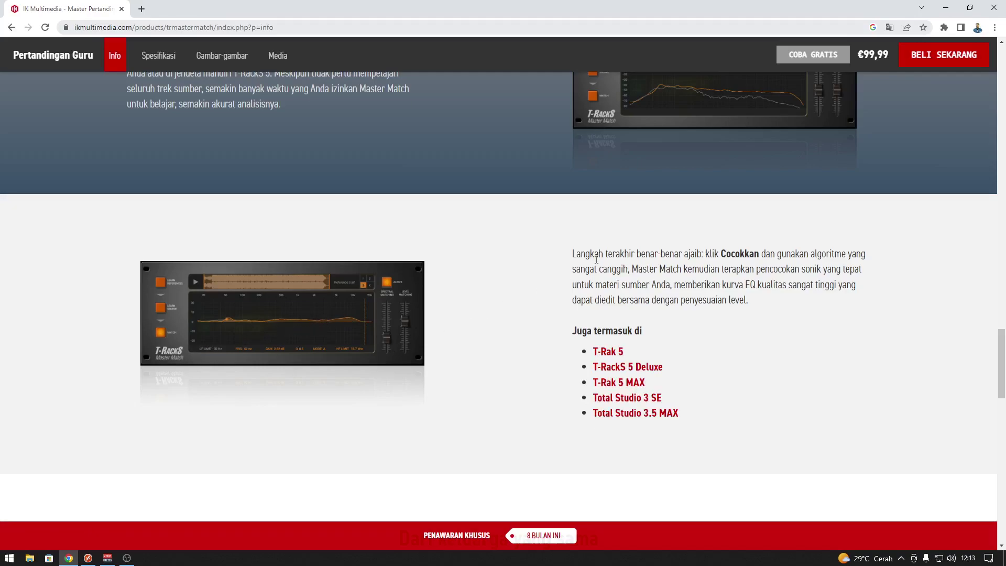
Step: Look through the related T-RackS processors, the feature list and the Custom Shop details, and return to the how-it-works section
{"action": "scroll", "coordinate": [596, 264], "scroll_direction": "down", "scroll_amount": 15}
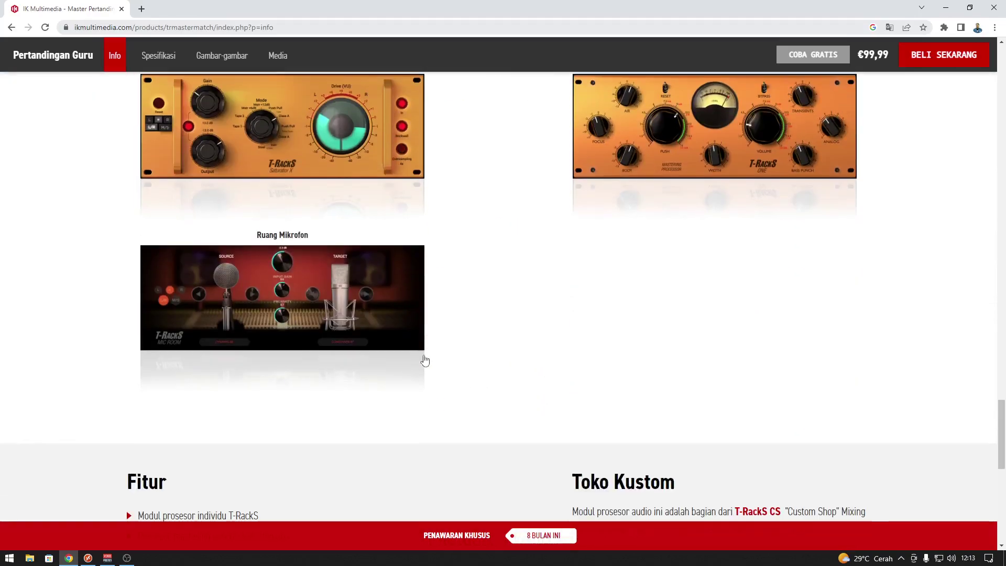
{"action": "scroll", "coordinate": [346, 364], "scroll_direction": "up", "scroll_amount": 4}
{"action": "scroll", "coordinate": [343, 363], "scroll_direction": "down", "scroll_amount": 6}
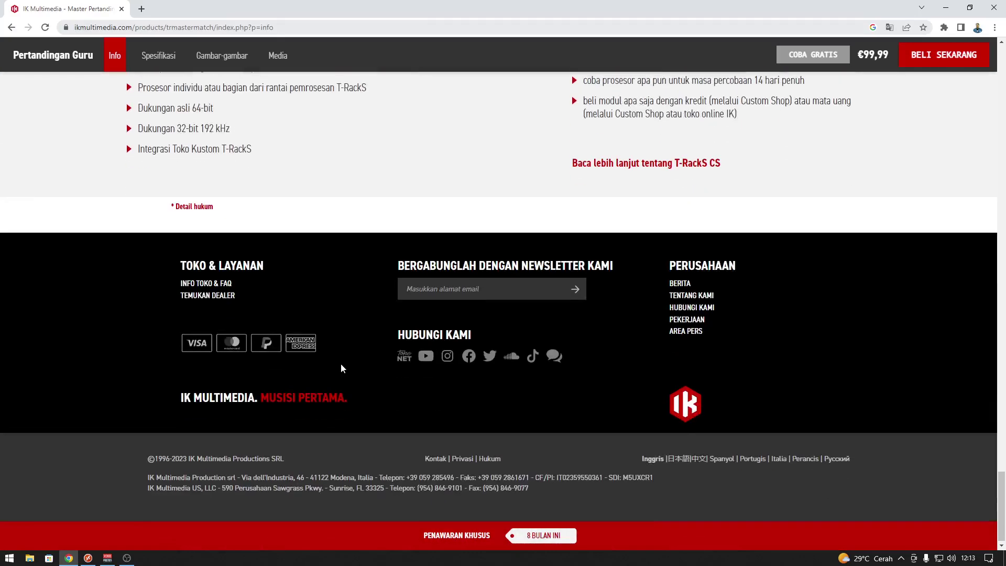
{"action": "scroll", "coordinate": [696, 346], "scroll_direction": "up", "scroll_amount": 5}
{"action": "scroll", "coordinate": [696, 340], "scroll_direction": "up", "scroll_amount": 15}
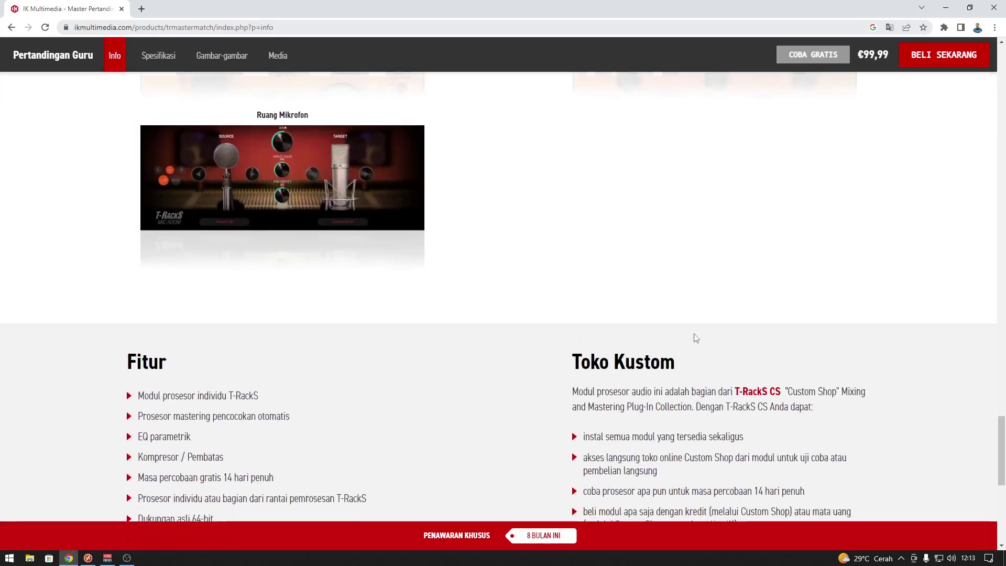
{"action": "scroll", "coordinate": [694, 338], "scroll_direction": "up", "scroll_amount": 15}
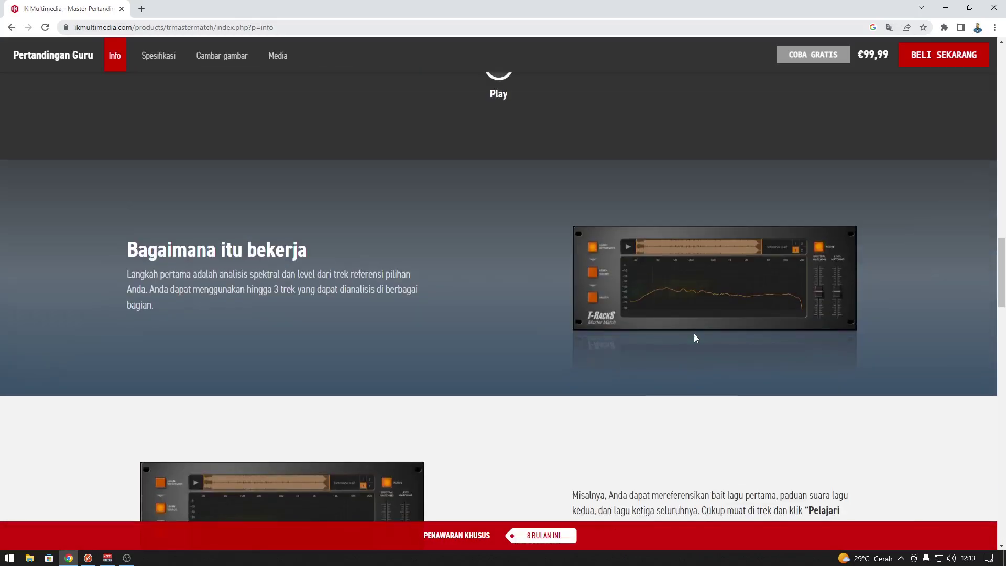
{"action": "scroll", "coordinate": [694, 333], "scroll_direction": "up", "scroll_amount": 10}
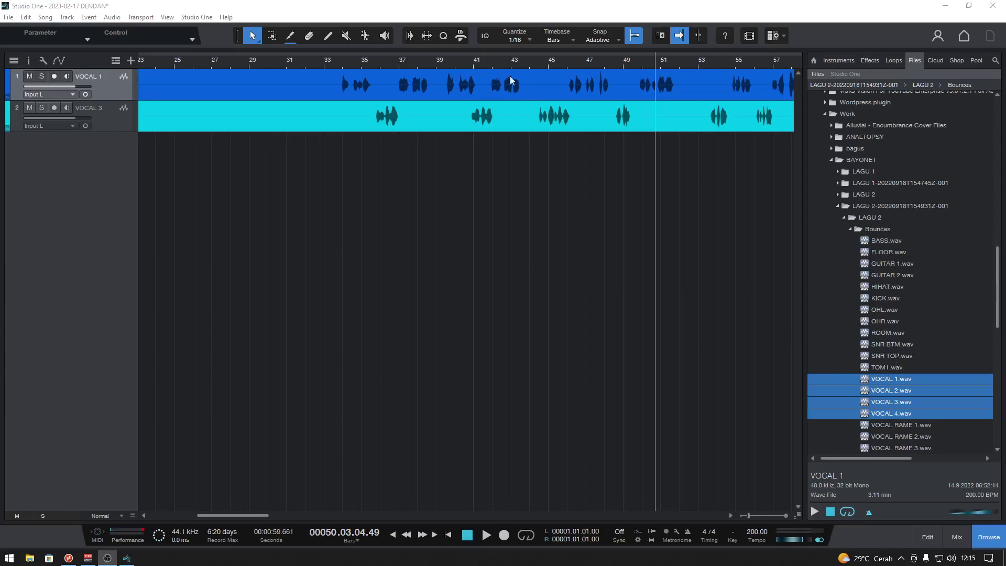
Step: Place the playback cursor at 33.04.01.00, just before the first VOCAL 1 phrase, and hide the file browser
{"action": "left_click_drag", "start_coordinate": [374, 68], "coordinate": [317, 65]}
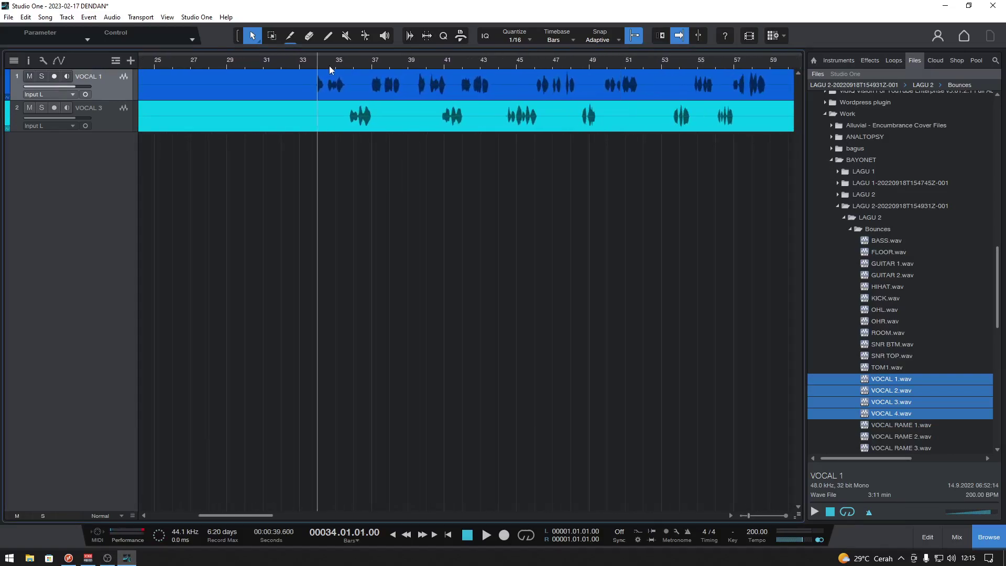
{"action": "left_click_drag", "start_coordinate": [329, 64], "coordinate": [299, 44]}
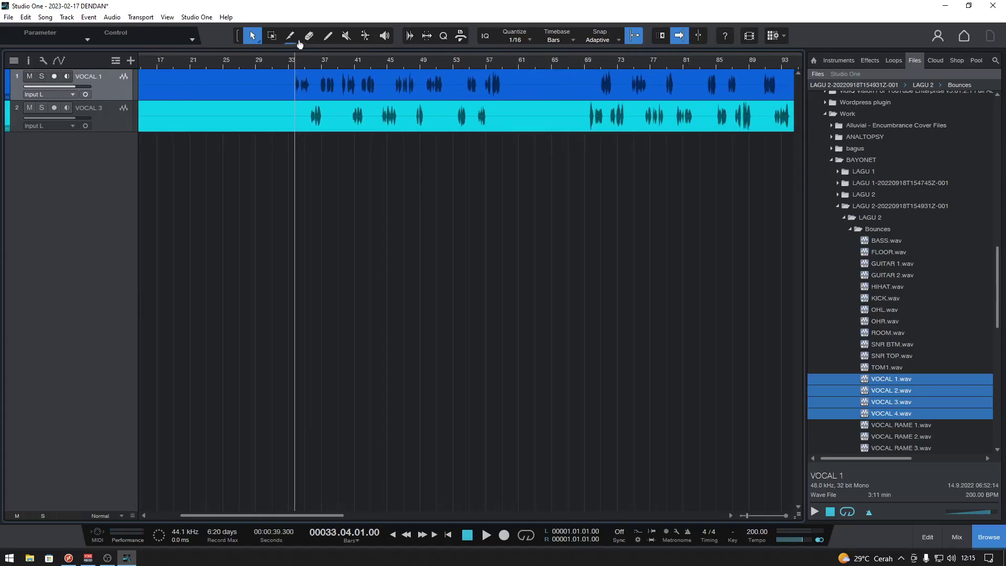
{"action": "left_click", "coordinate": [980, 537]}
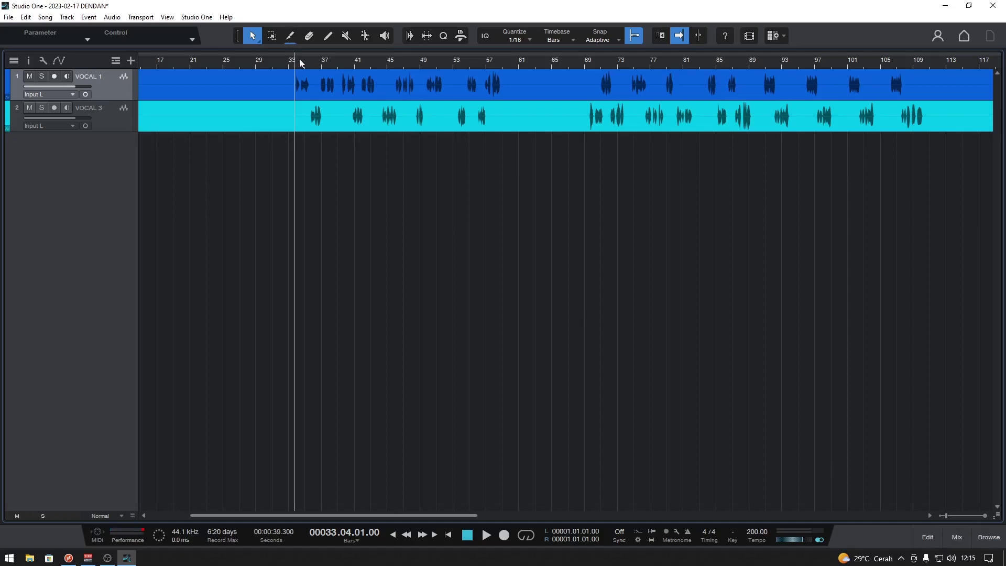
Step: Set and enable a loop over the first vocal section from 33.04.01.00 to 59.01.01.00, and play it back
{"action": "left_click_drag", "start_coordinate": [300, 67], "coordinate": [720, 63]}
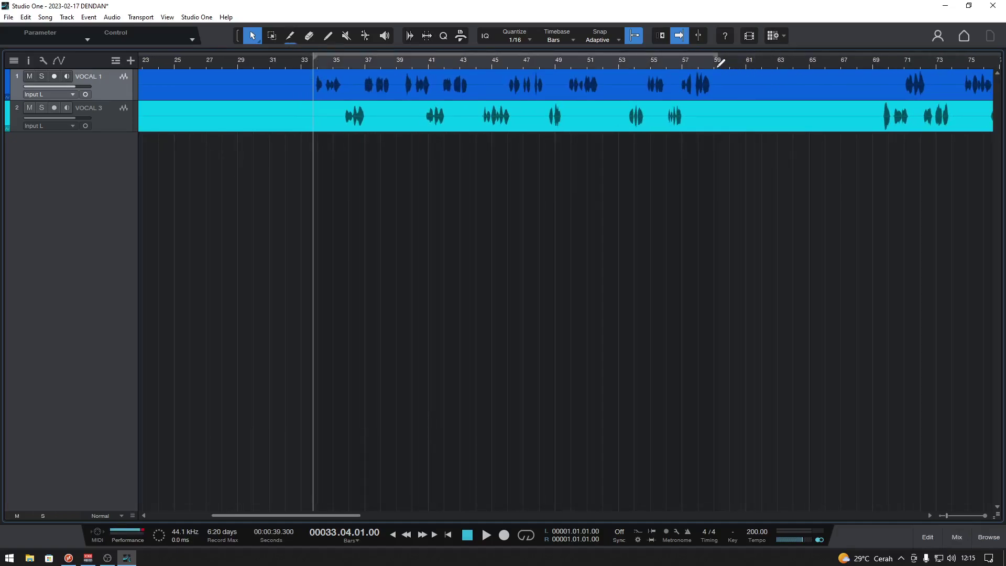
{"action": "right_click", "coordinate": [506, 67]}
{"action": "left_click", "coordinate": [511, 70]}
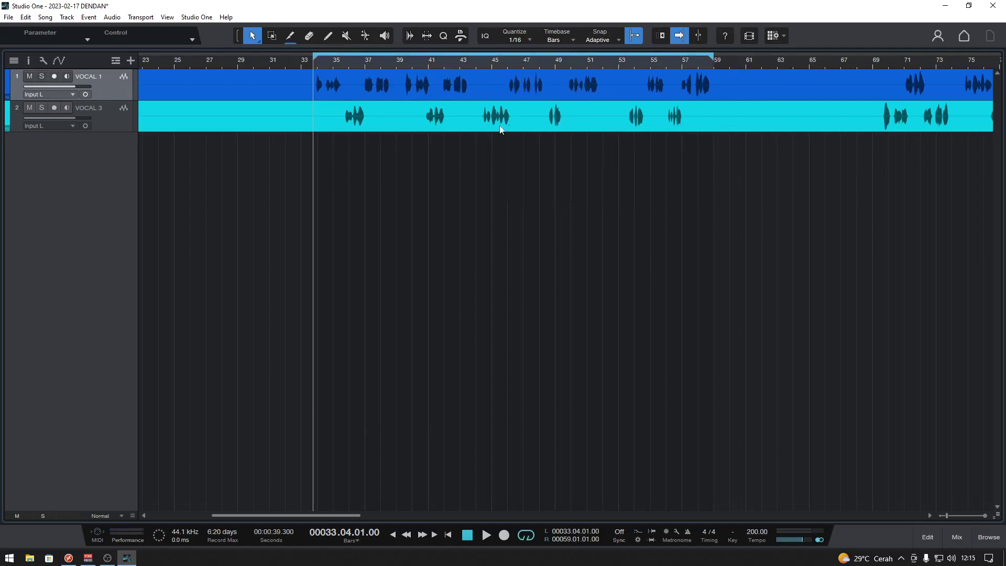
{"action": "key", "text": "space"}
Step: Add one folder track named "vocal test"
{"action": "left_click", "coordinate": [131, 60]}
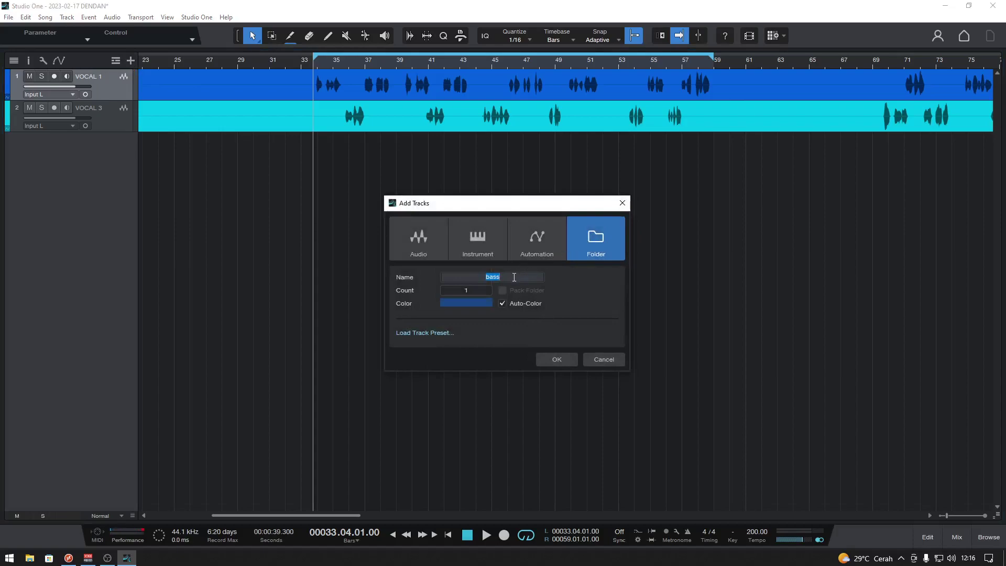
{"action": "type", "text": "vocal"}
{"action": "key", "text": "ctrl+a"}
{"action": "key", "text": "Right"}
{"action": "type", "text": "test"}
{"action": "key", "text": "Return"}
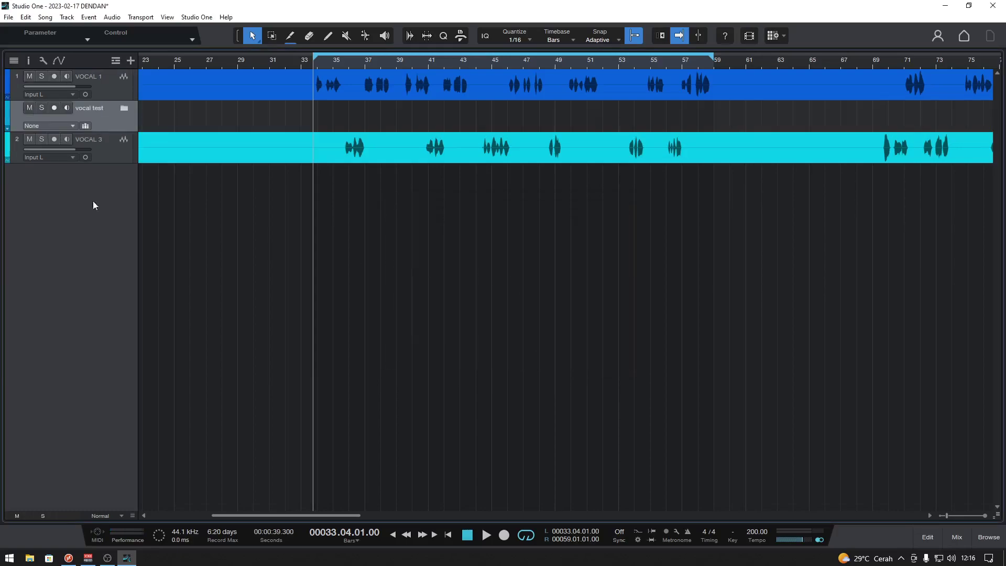
Step: Put VOCAL 1 and VOCAL 3 into the vocal test folder, route it to a vocal test bus, and collapse it
{"action": "left_click_drag", "start_coordinate": [106, 81], "coordinate": [41, 98]}
{"action": "left_click", "coordinate": [108, 138], "text": "shift"}
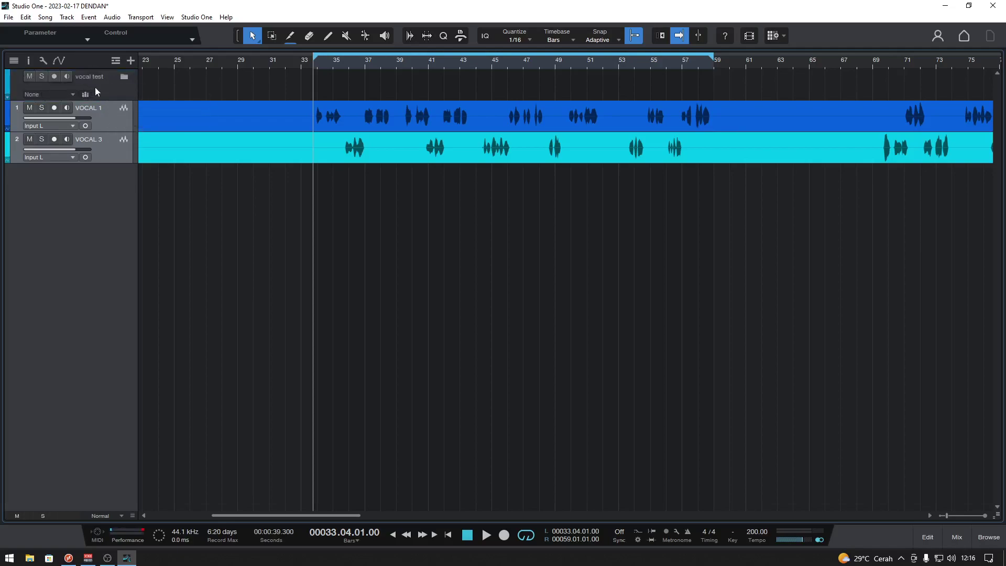
{"action": "left_click_drag", "start_coordinate": [103, 109], "coordinate": [64, 95]}
{"action": "left_click", "coordinate": [64, 95]}
{"action": "left_click", "coordinate": [54, 137]}
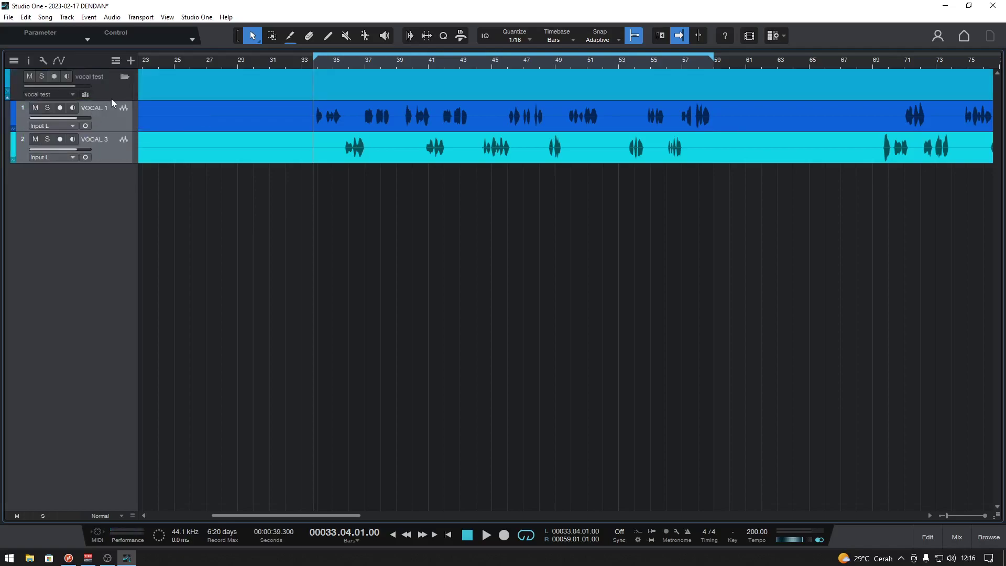
{"action": "left_click", "coordinate": [121, 77]}
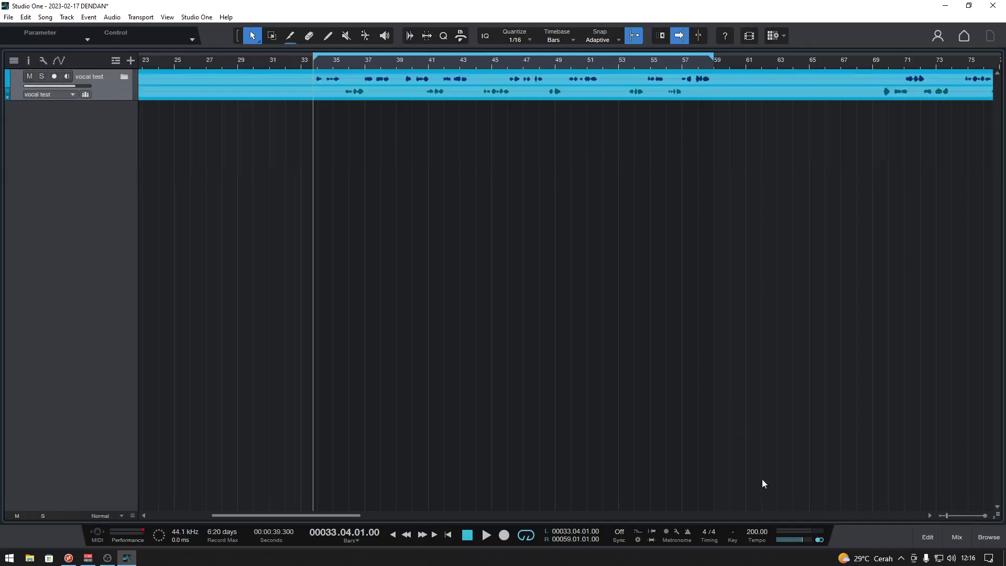
Step: Show the mixer, link expansion and visibility of folder tracks, and colorize the channel strips
{"action": "left_click", "coordinate": [956, 537]}
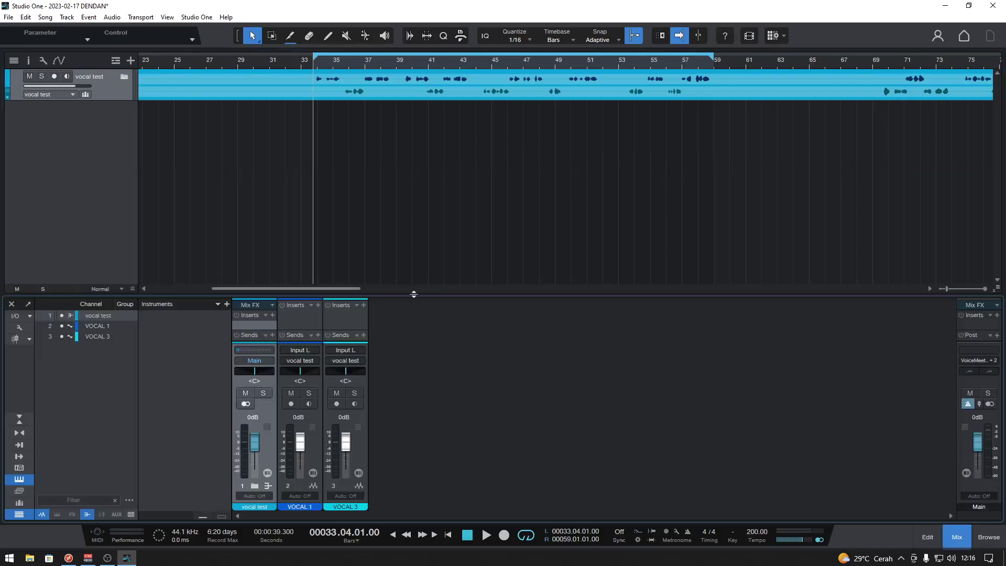
{"action": "left_click", "coordinate": [18, 328]}
{"action": "left_click", "coordinate": [15, 121]}
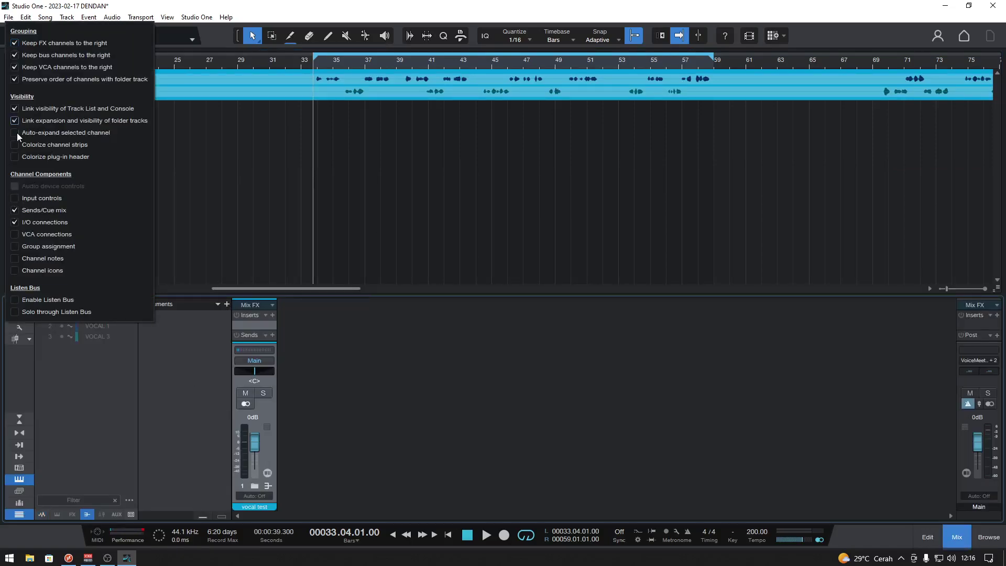
{"action": "left_click", "coordinate": [284, 174]}
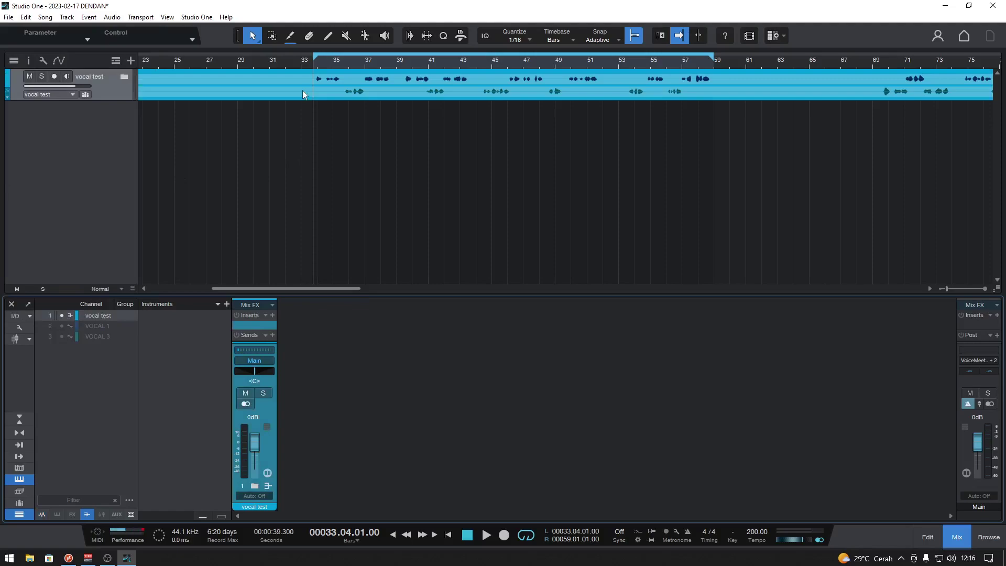
Step: Play back the start of the looped vocals through the vocal test bus
{"action": "key", "text": "space"}
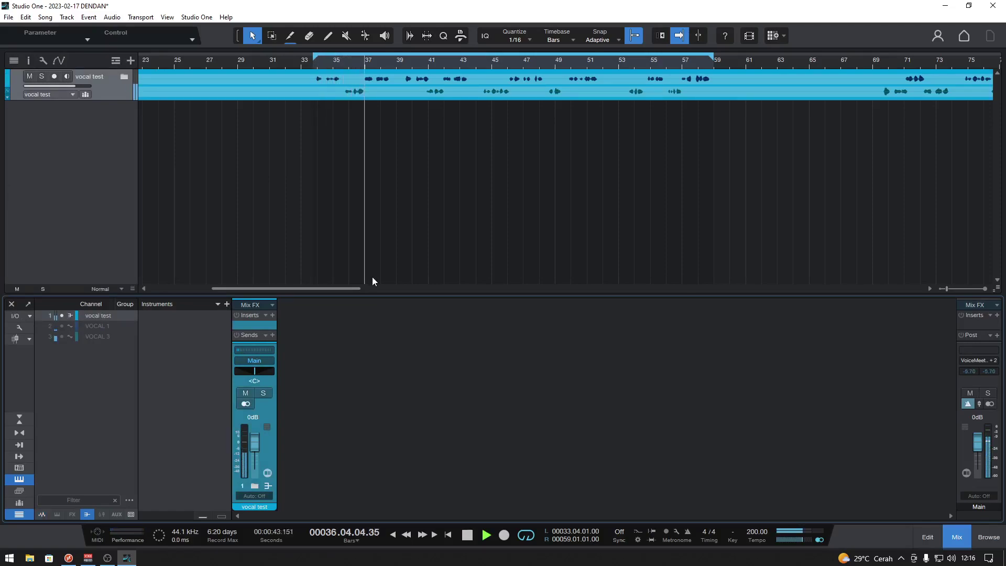
{"action": "key", "text": "space"}
Step: Enlarge the mixer and insert the TR5 Master Match plug-in on the vocal test bus
{"action": "left_click_drag", "start_coordinate": [264, 295], "coordinate": [276, 232]}
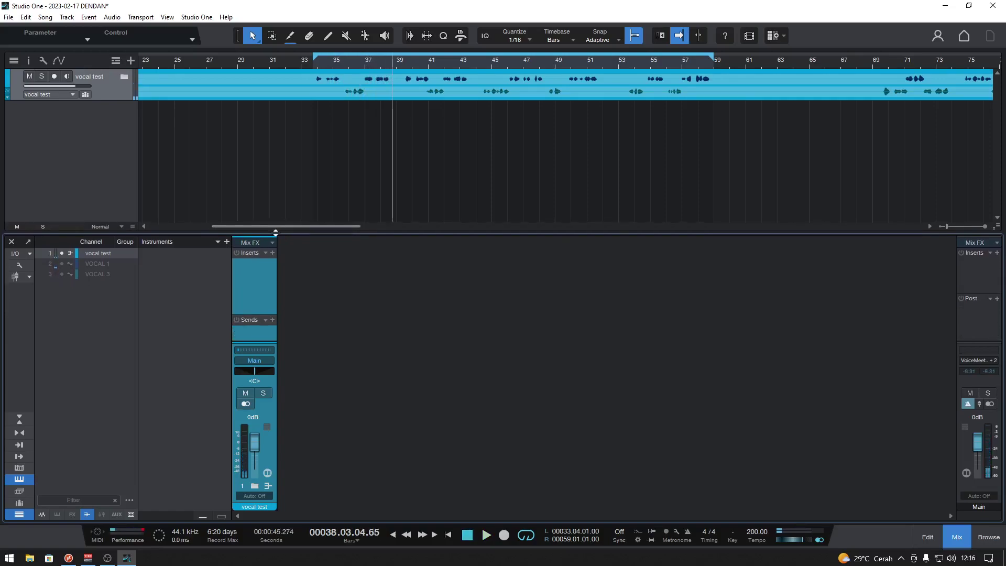
{"action": "left_click", "coordinate": [271, 253]}
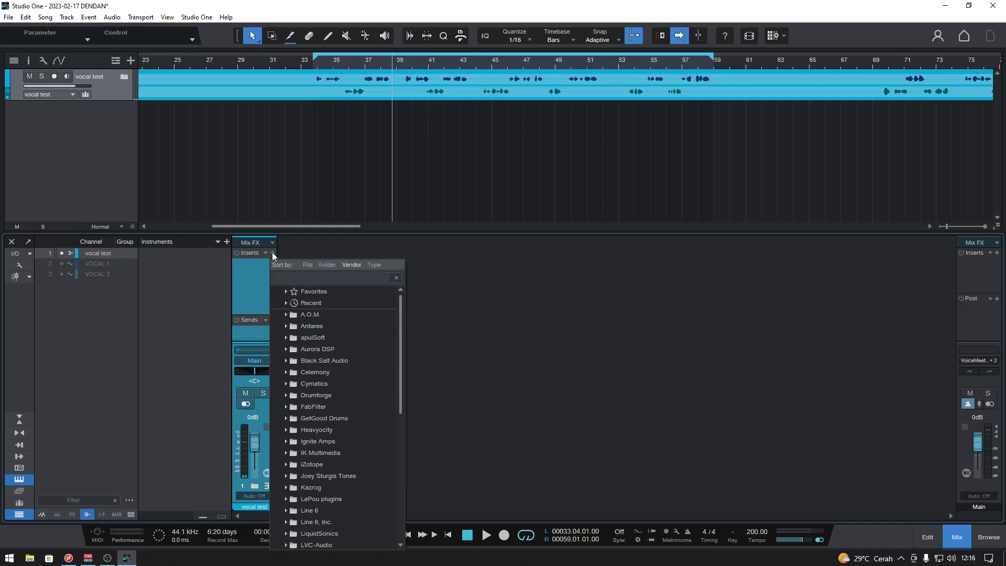
{"action": "type", "text": "mas"}
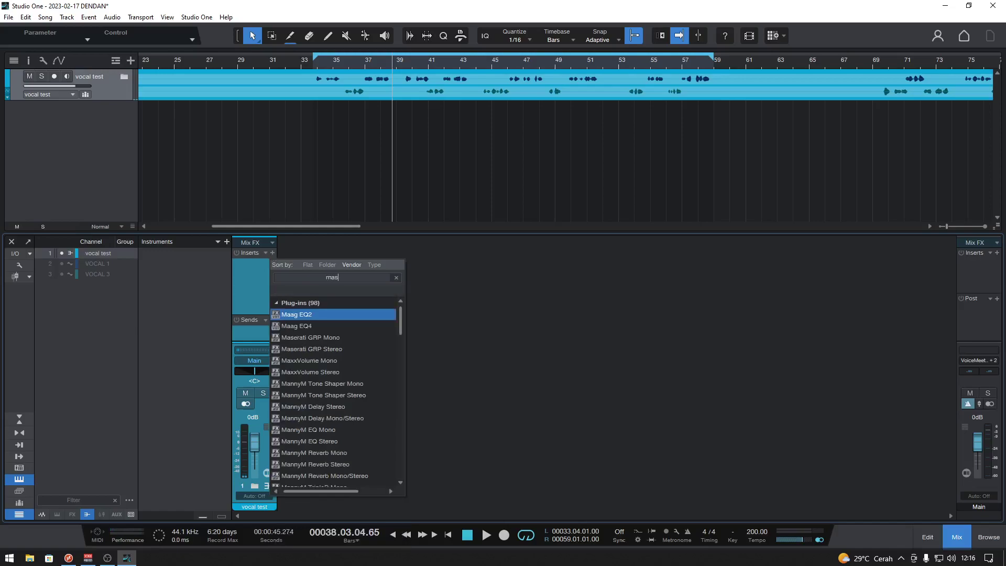
{"action": "type", "text": "ter m"}
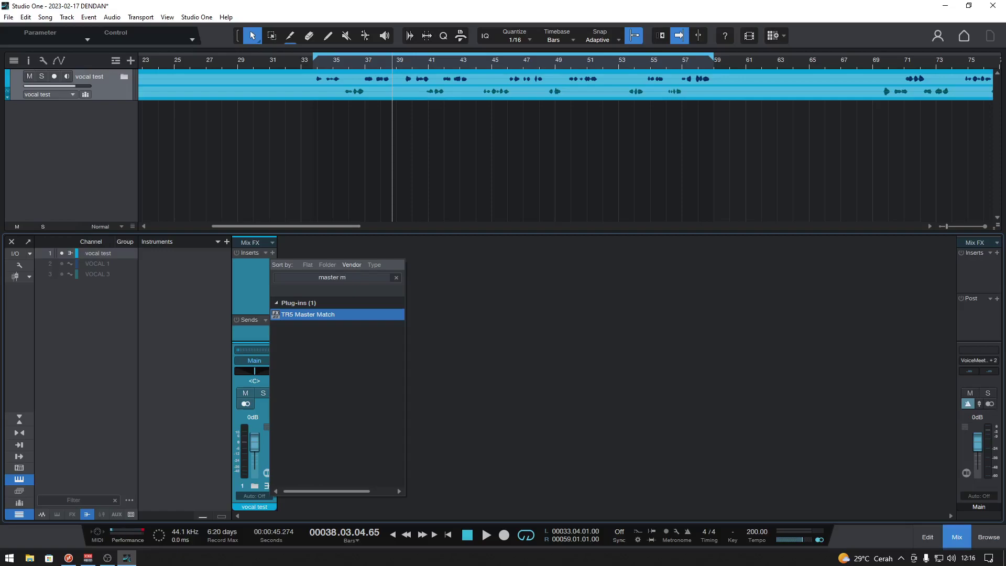
{"action": "key", "text": "Return"}
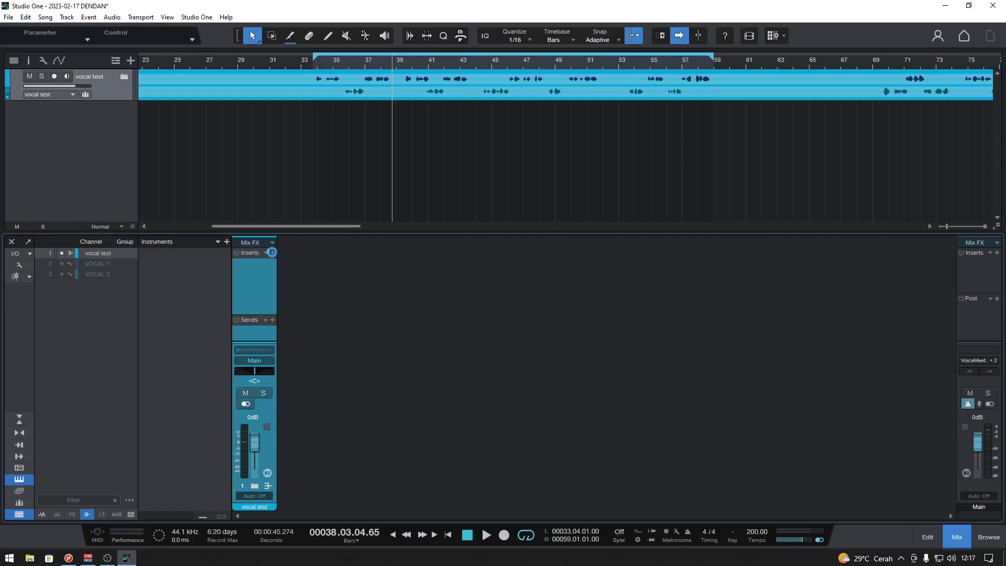
Step: Look through the preset list of Master Match
{"action": "left_click_drag", "start_coordinate": [449, 154], "coordinate": [555, 161]}
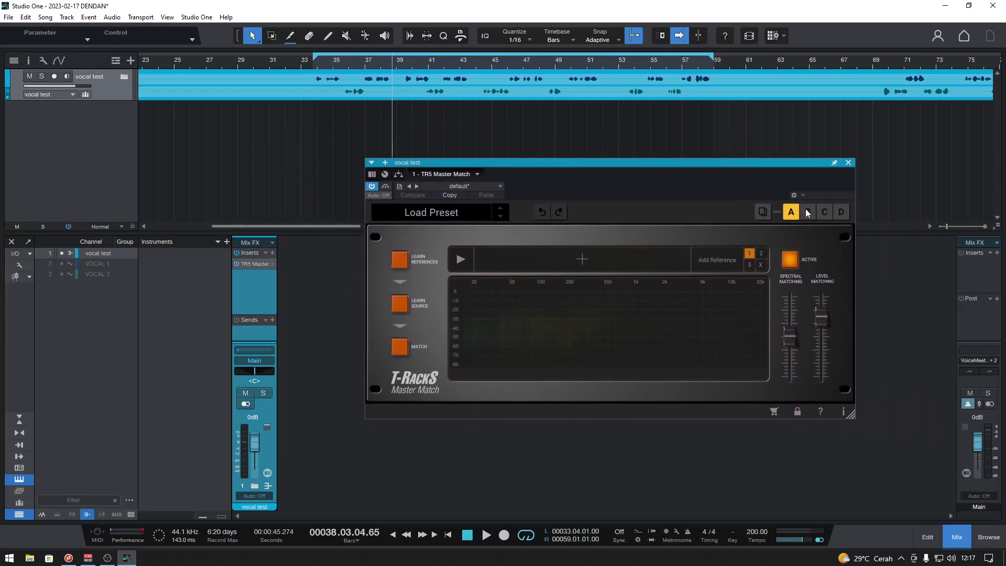
{"action": "left_click", "coordinate": [429, 214]}
{"action": "scroll", "coordinate": [429, 326], "scroll_direction": "down", "scroll_amount": 3}
{"action": "scroll", "coordinate": [430, 320], "scroll_direction": "up", "scroll_amount": 3}
{"action": "left_click", "coordinate": [435, 215]}
Step: Look at the file selection for the third reference slot, view settings slots B and D, and return to slot A
{"action": "left_click", "coordinate": [749, 265]}
{"action": "left_click", "coordinate": [750, 264]}
{"action": "left_click", "coordinate": [741, 145]}
{"action": "left_click", "coordinate": [807, 212]}
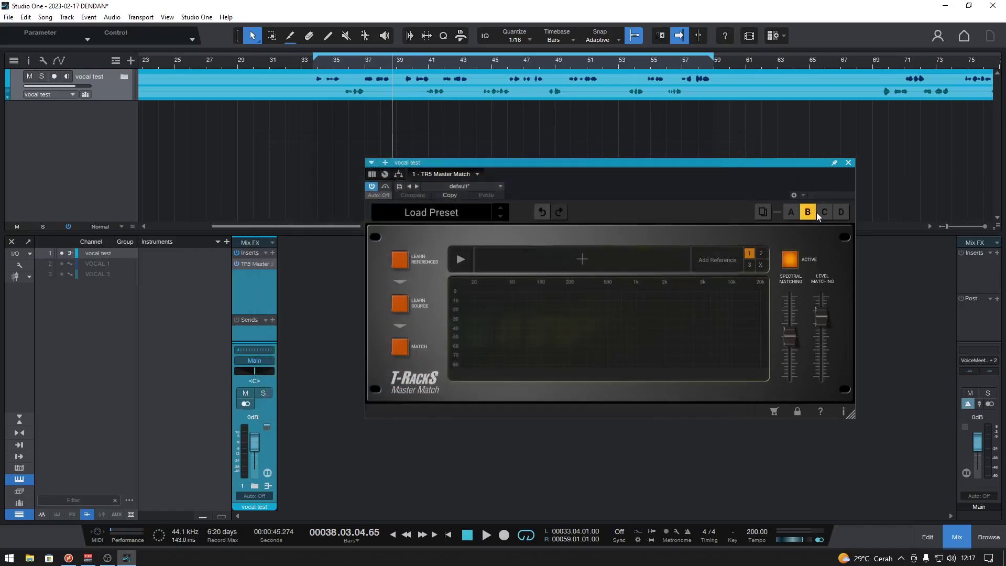
{"action": "left_click", "coordinate": [840, 214]}
{"action": "left_click", "coordinate": [792, 214]}
{"action": "left_click_drag", "start_coordinate": [504, 166], "coordinate": [459, 178]}
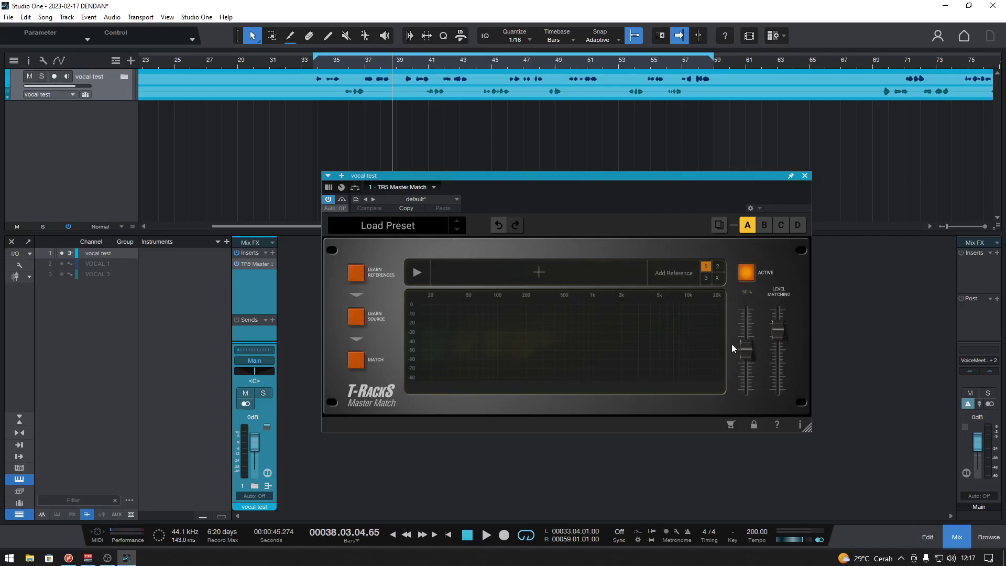
Step: Try out different positions of the spectral matching and level matching faders
{"action": "left_click_drag", "start_coordinate": [746, 370], "coordinate": [758, 303]}
{"action": "left_click", "coordinate": [772, 384]}
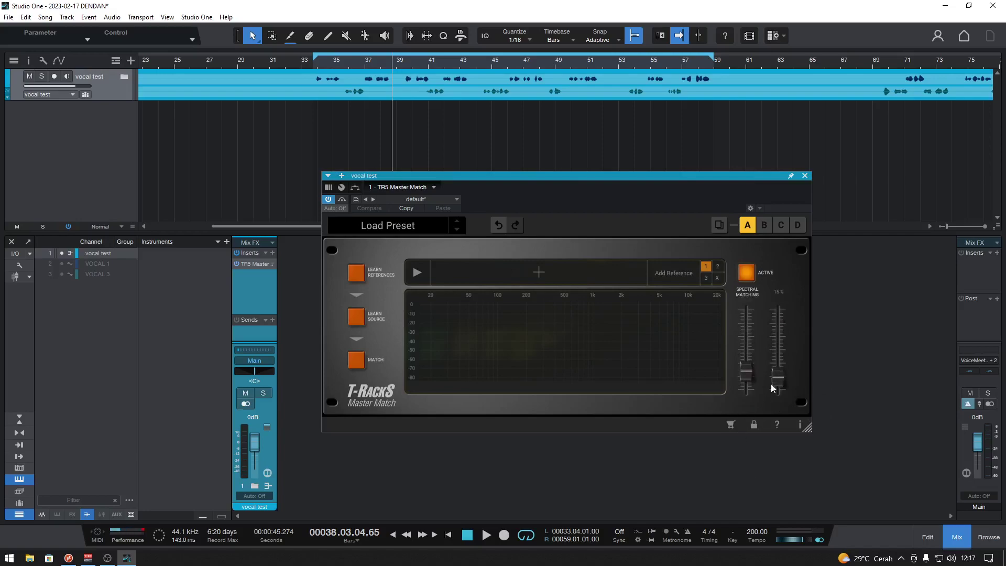
{"action": "left_click_drag", "start_coordinate": [752, 385], "coordinate": [738, 341]}
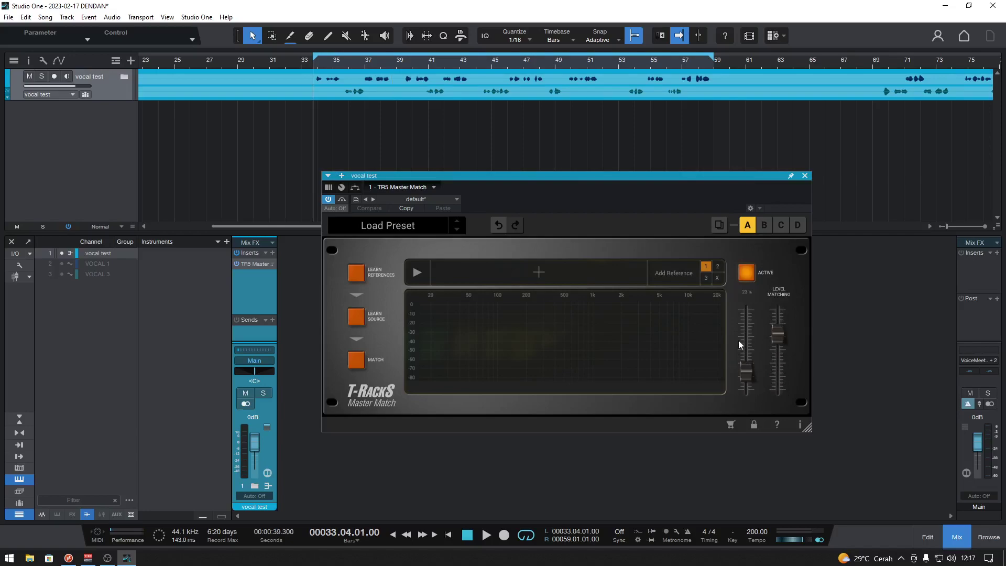
Step: Browse the Master Match genre presets and load Modern Rock
{"action": "left_click", "coordinate": [390, 226]}
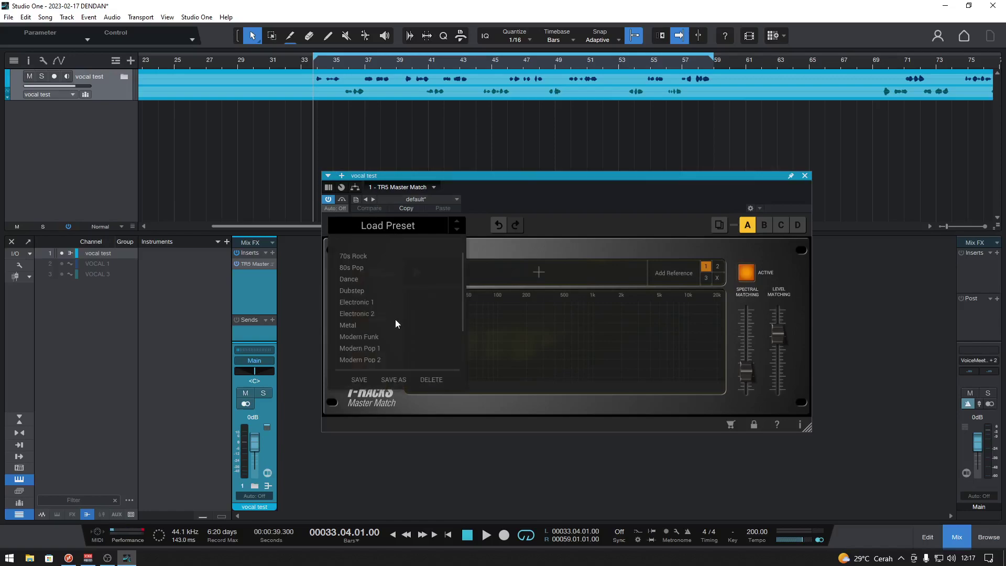
{"action": "scroll", "coordinate": [401, 338], "scroll_direction": "down", "scroll_amount": 2}
{"action": "scroll", "coordinate": [365, 329], "scroll_direction": "up", "scroll_amount": 2}
{"action": "scroll", "coordinate": [365, 325], "scroll_direction": "down", "scroll_amount": 2}
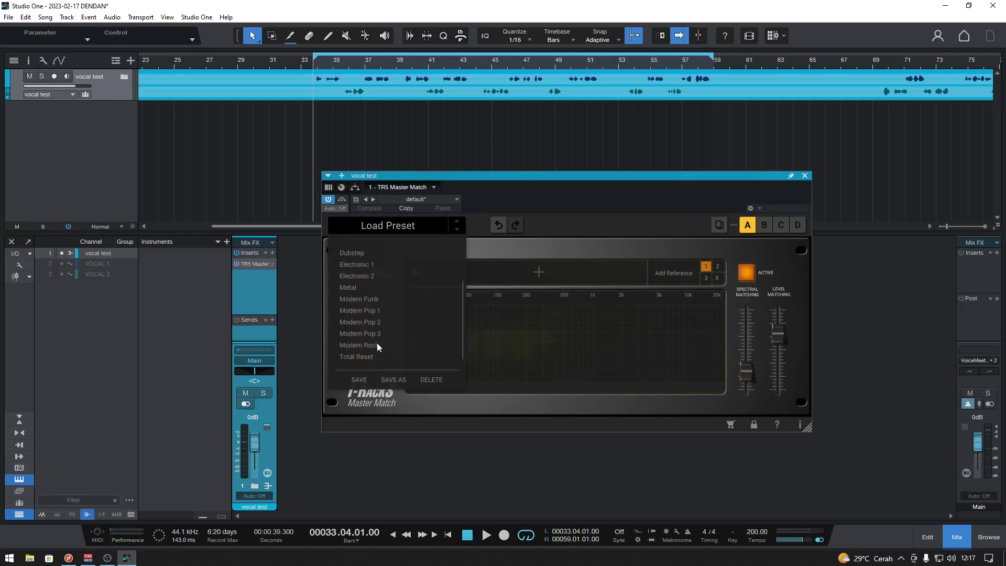
{"action": "scroll", "coordinate": [375, 314], "scroll_direction": "up", "scroll_amount": 2}
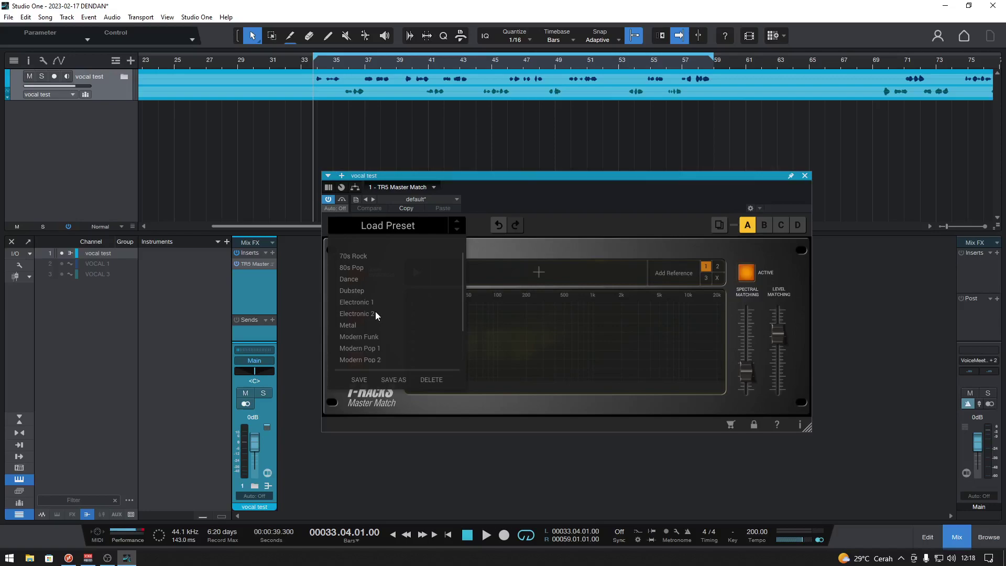
{"action": "scroll", "coordinate": [375, 313], "scroll_direction": "down", "scroll_amount": 2}
{"action": "scroll", "coordinate": [376, 312], "scroll_direction": "up", "scroll_amount": 2}
{"action": "scroll", "coordinate": [375, 311], "scroll_direction": "down", "scroll_amount": 2}
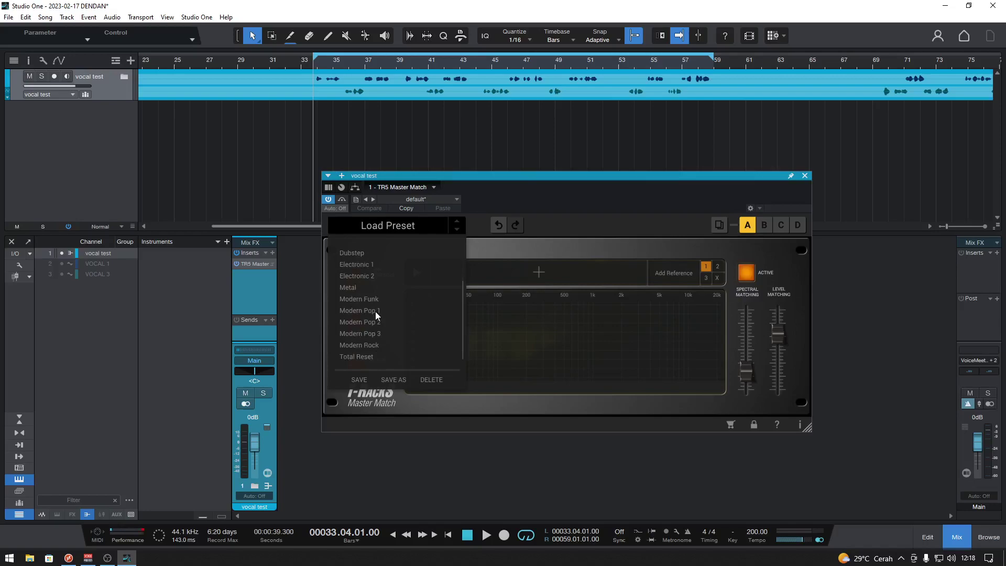
{"action": "scroll", "coordinate": [375, 311], "scroll_direction": "up", "scroll_amount": 2}
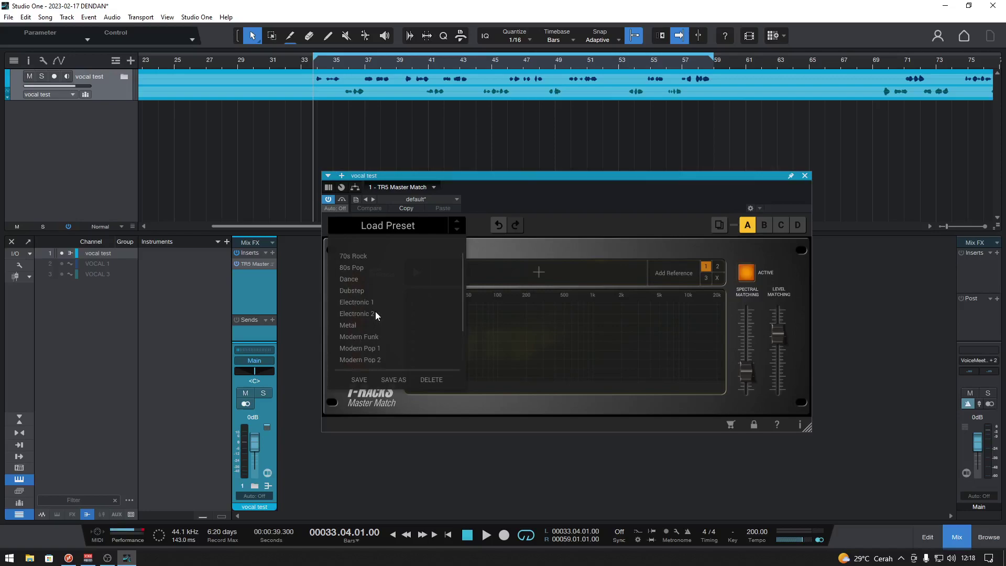
{"action": "scroll", "coordinate": [375, 311], "scroll_direction": "down", "scroll_amount": 1}
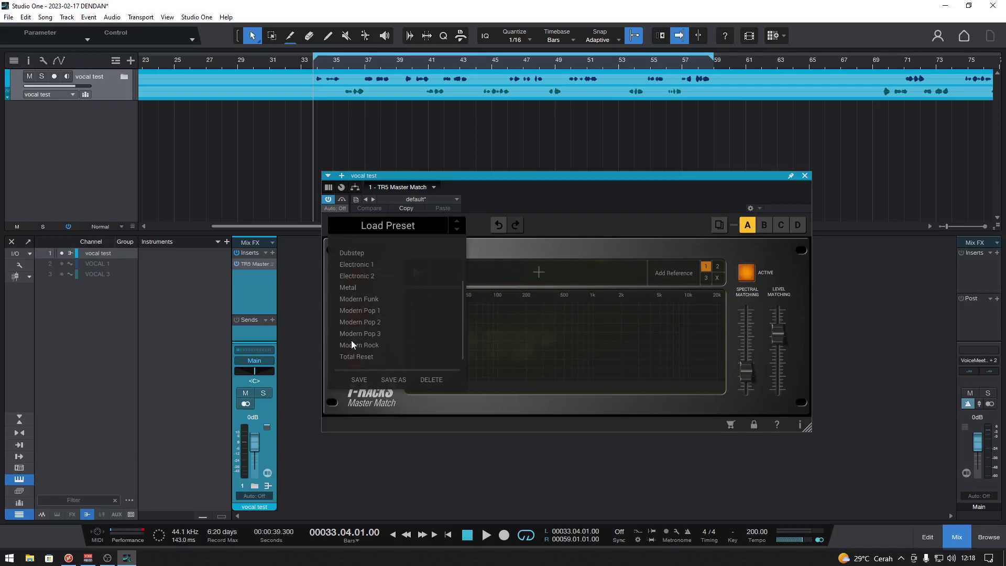
{"action": "left_click", "coordinate": [363, 345]}
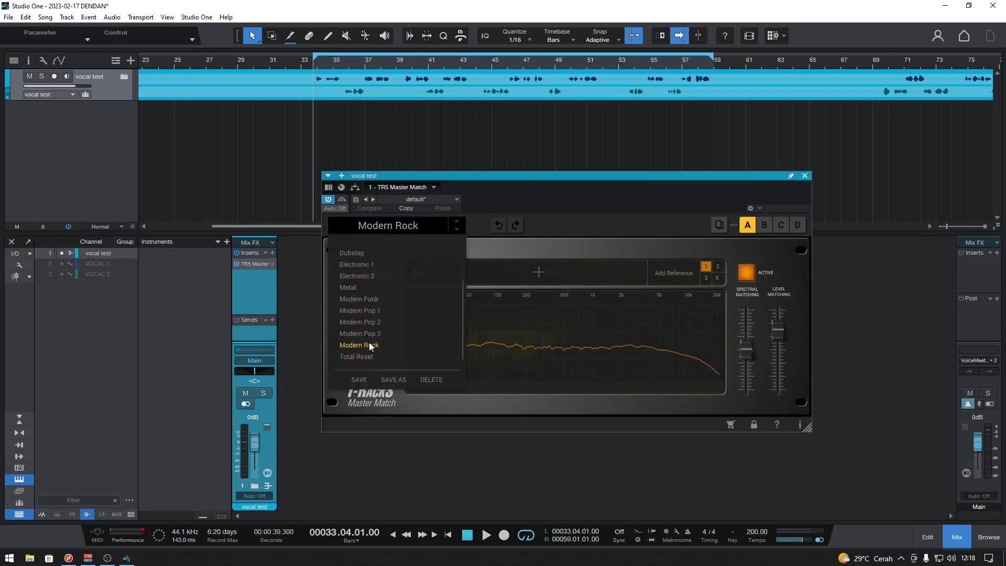
{"action": "left_click_drag", "start_coordinate": [550, 177], "coordinate": [577, 164]}
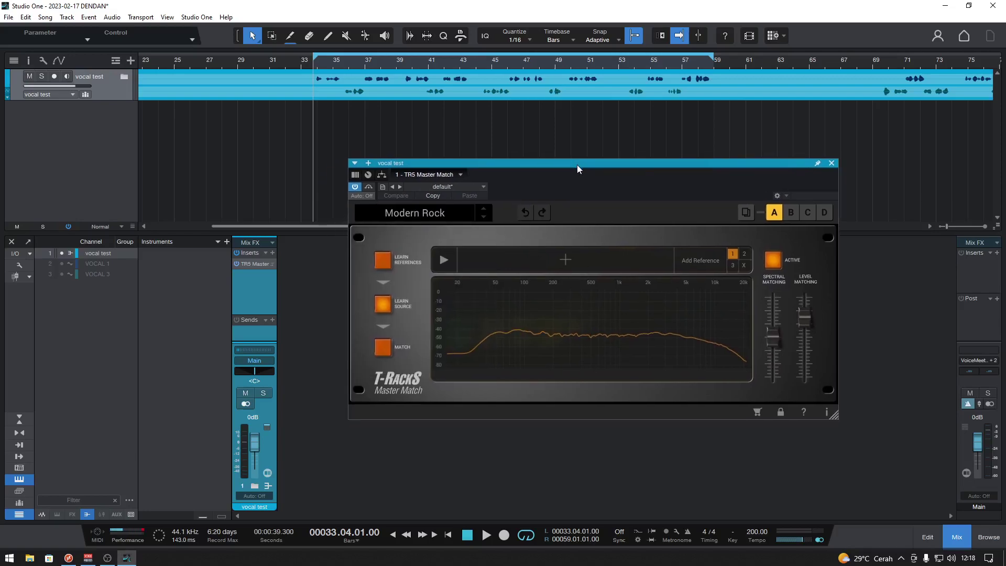
Step: Play the looped vocals briefly and lower the Main output volume to -20.8 dB
{"action": "scroll", "coordinate": [321, 69], "scroll_direction": "up", "scroll_amount": 3}
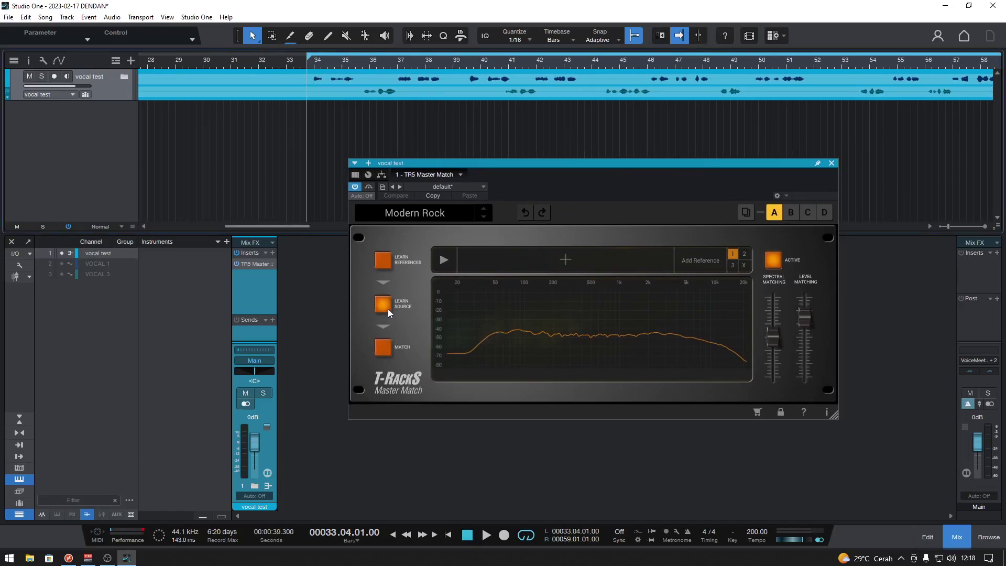
{"action": "key", "text": "space"}
{"action": "key", "text": "space"}
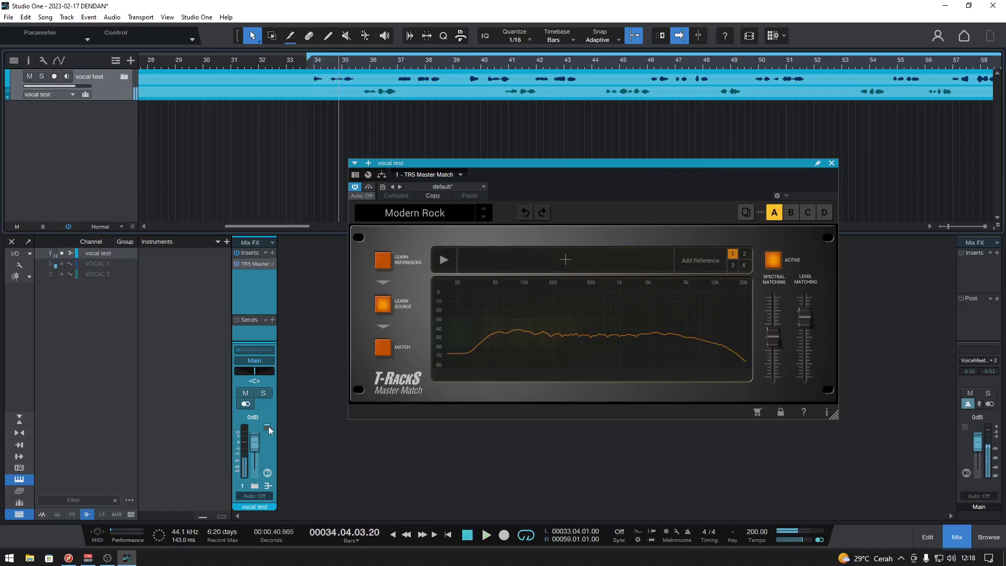
{"action": "left_click_drag", "start_coordinate": [984, 442], "coordinate": [983, 453]}
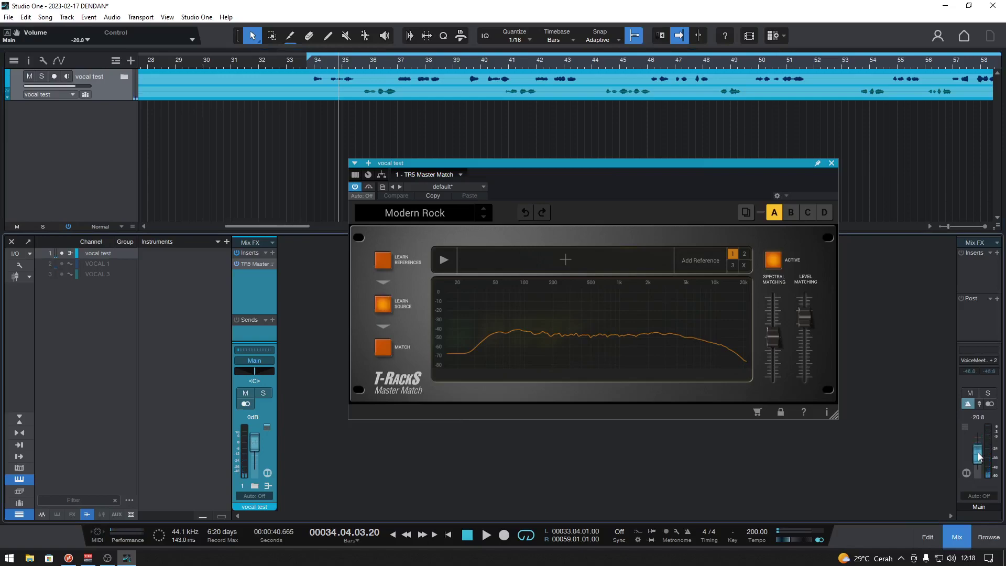
Step: Play the vocals from the loop start, learn them as the source, and match them to the Modern Rock curve
{"action": "key", "text": "KP_1"}
{"action": "key", "text": "space"}
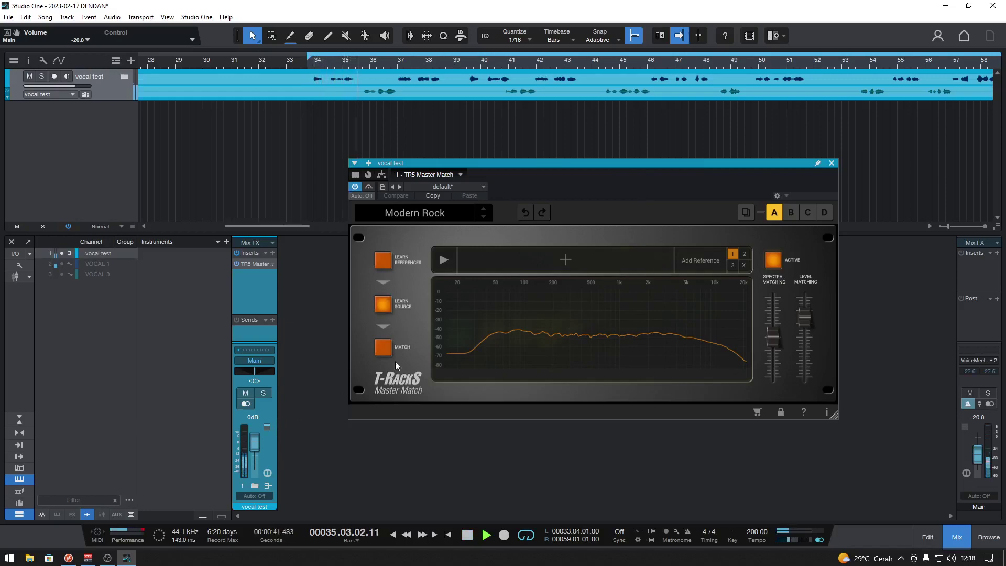
{"action": "left_click", "coordinate": [383, 306]}
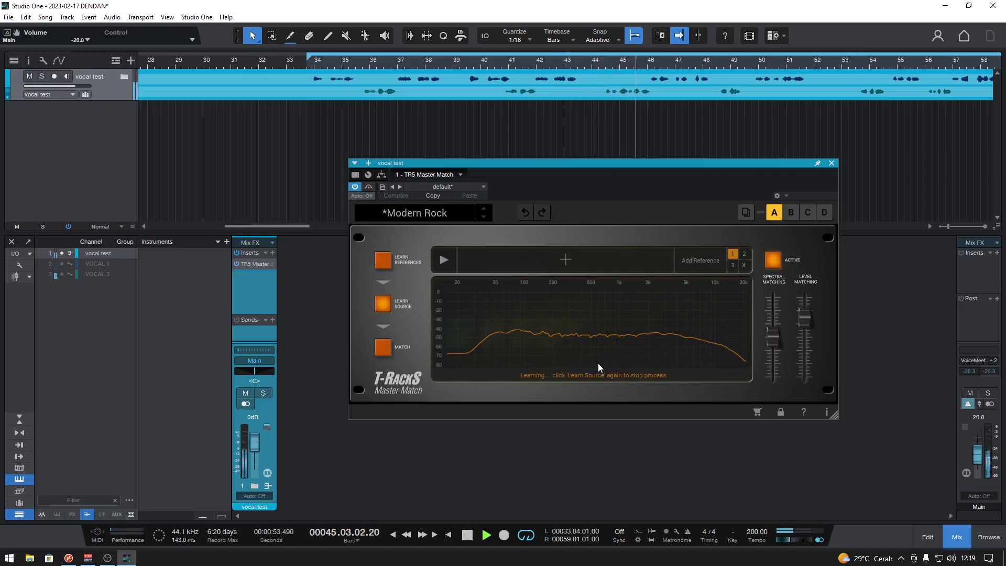
{"action": "left_click", "coordinate": [385, 306]}
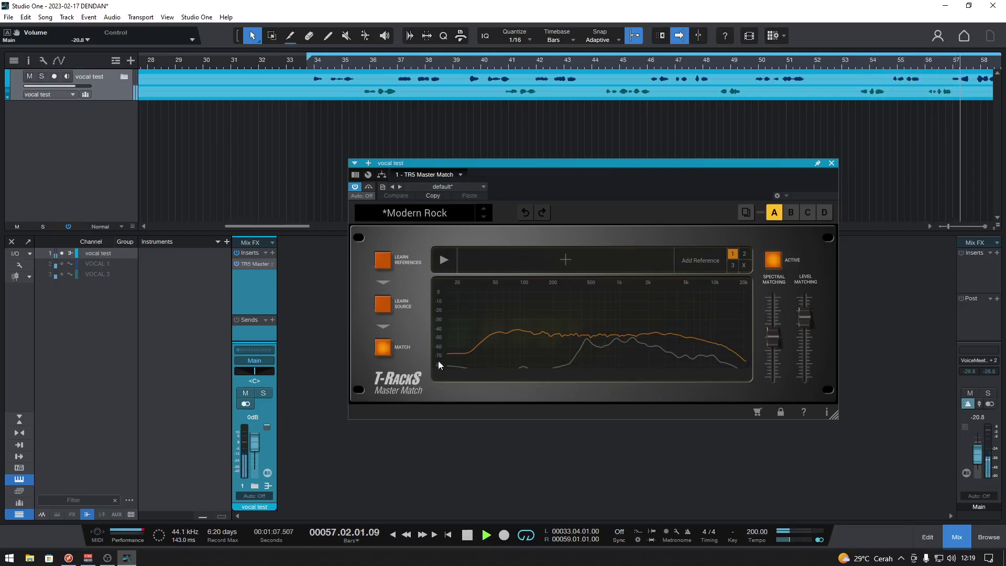
{"action": "left_click", "coordinate": [380, 348]}
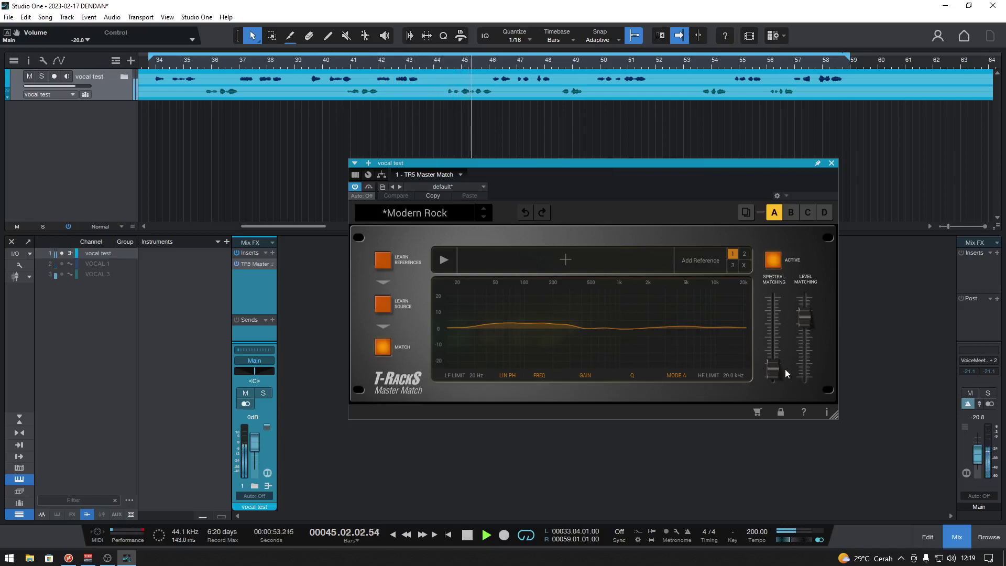
Step: Set spectral matching to about 25% while listening to the vocals, and stop playback
{"action": "mouse_move", "coordinate": [776, 366]}
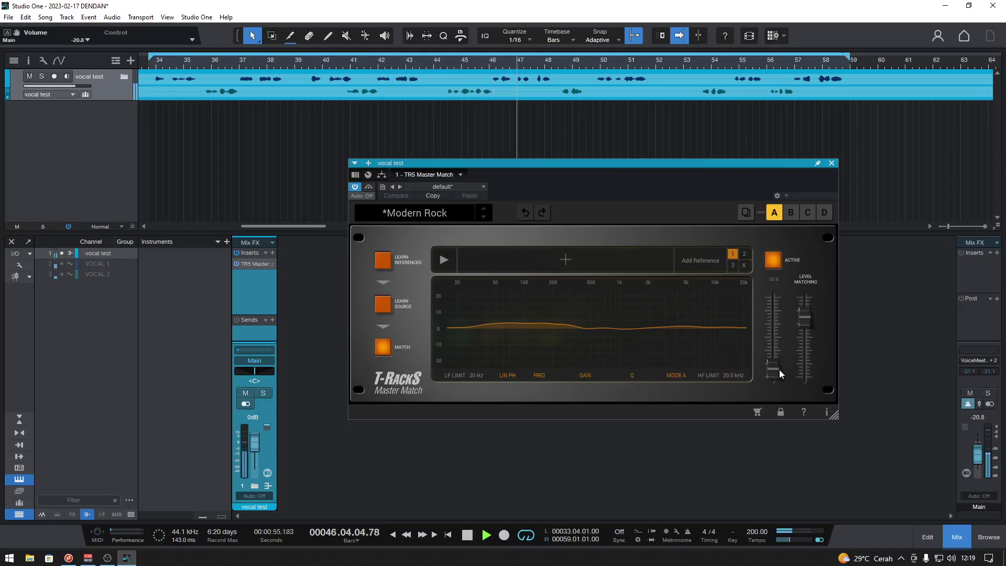
{"action": "left_click_drag", "start_coordinate": [776, 368], "coordinate": [756, 365]}
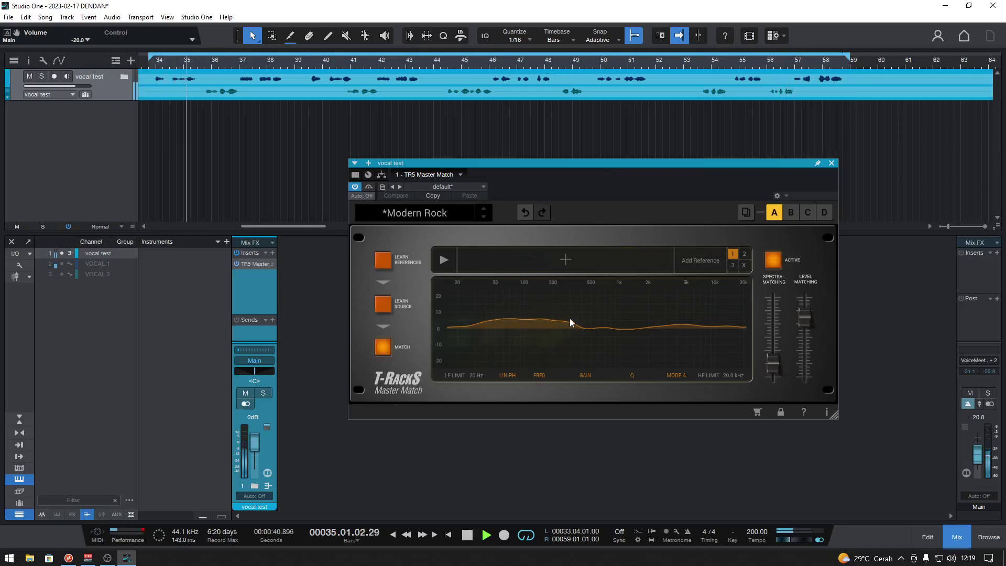
{"action": "left_click_drag", "start_coordinate": [771, 370], "coordinate": [769, 360]}
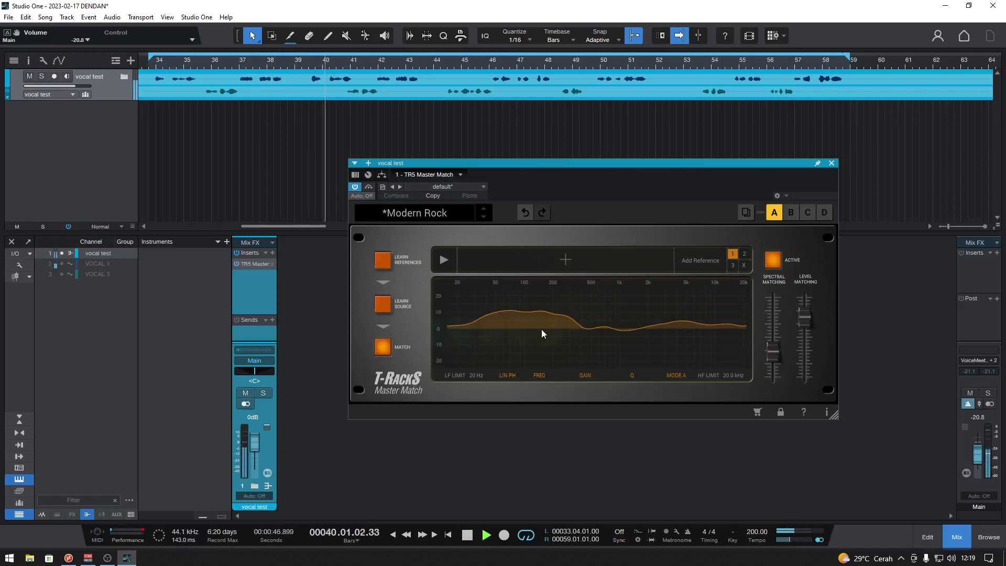
{"action": "mouse_move", "coordinate": [772, 351]}
{"action": "left_click_drag", "start_coordinate": [771, 349], "coordinate": [771, 356]}
{"action": "key", "text": "space"}
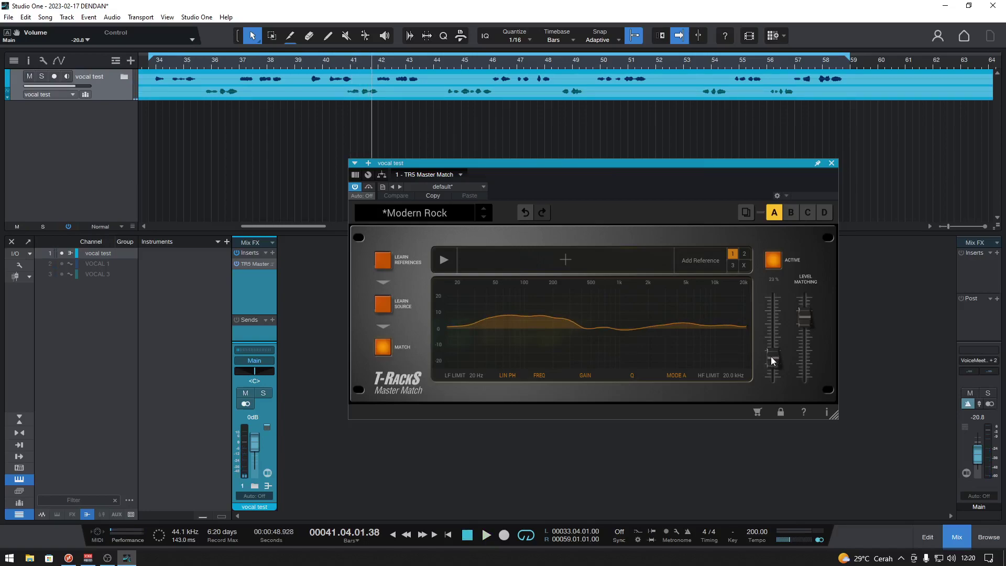
Step: Load MAIN VOX.wav as the first reference and limit its selection to a short section where the vocal begins
{"action": "key", "text": "1"}
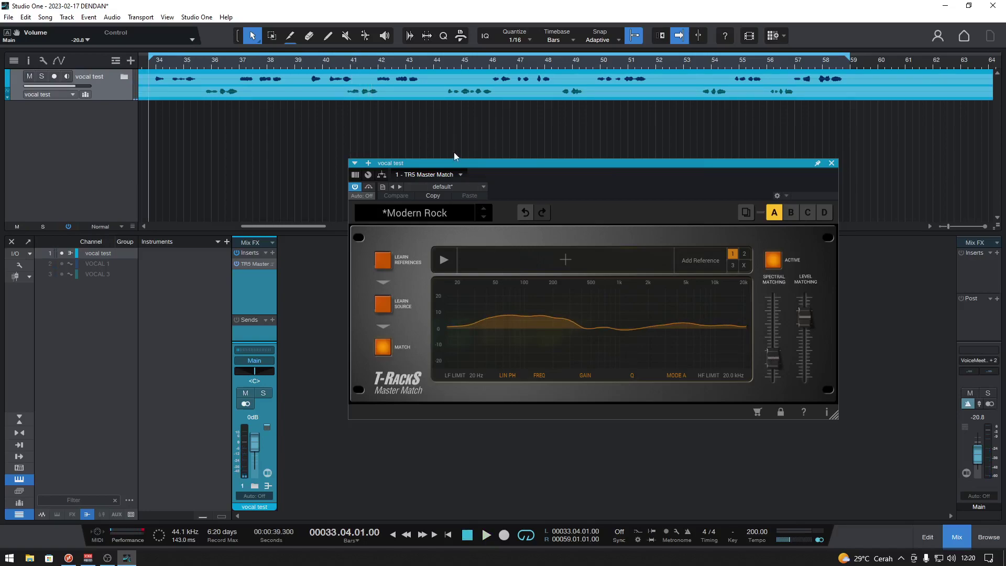
{"action": "scroll", "coordinate": [241, 89], "scroll_direction": "up", "scroll_amount": 3}
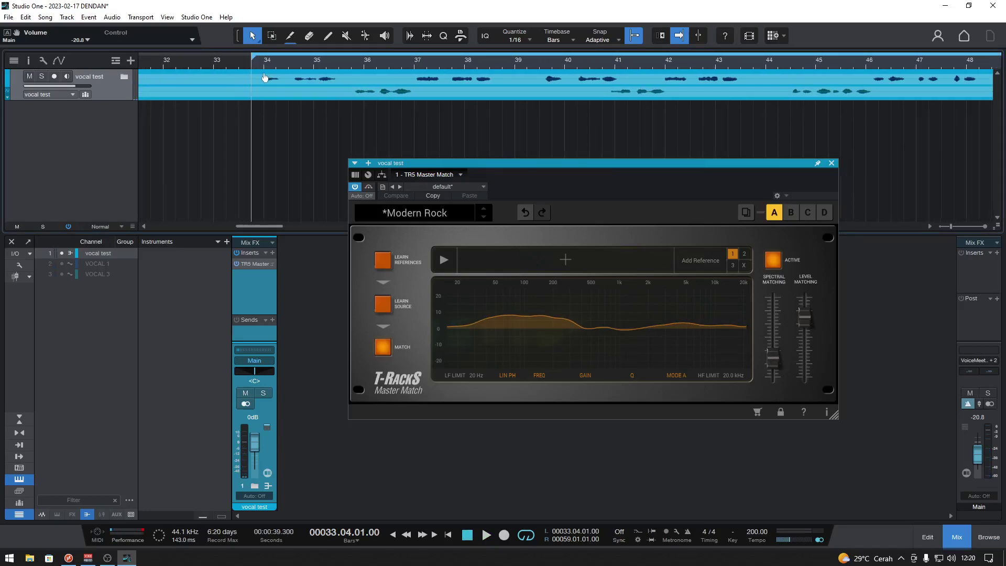
{"action": "scroll", "coordinate": [315, 74], "scroll_direction": "down", "scroll_amount": 2}
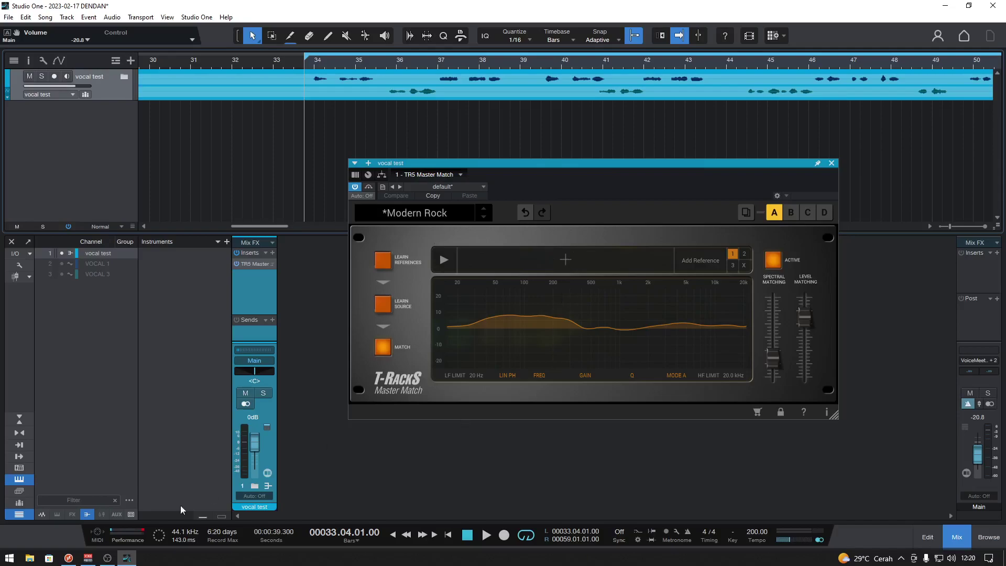
{"action": "left_click", "coordinate": [568, 253]}
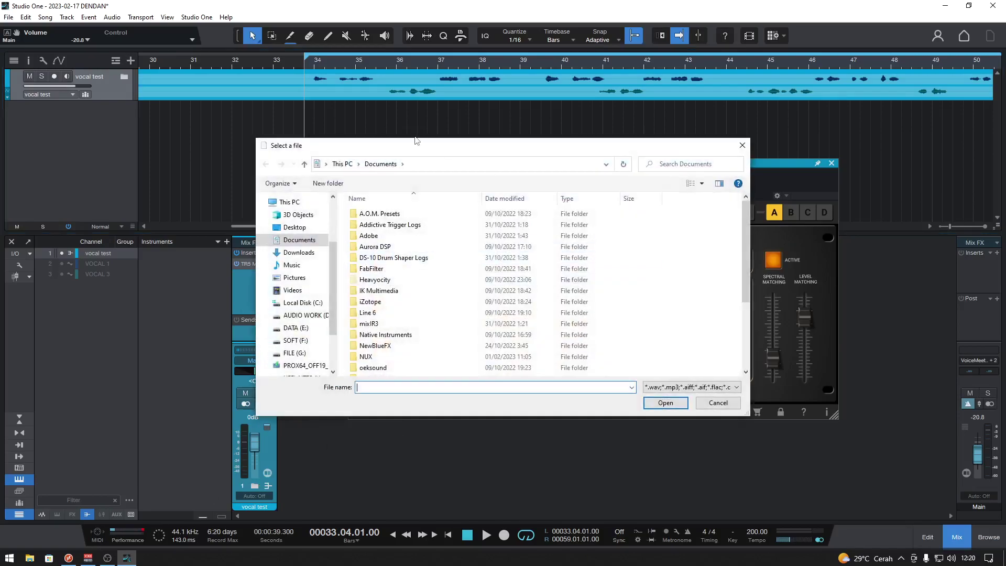
{"action": "key", "text": "Escape"}
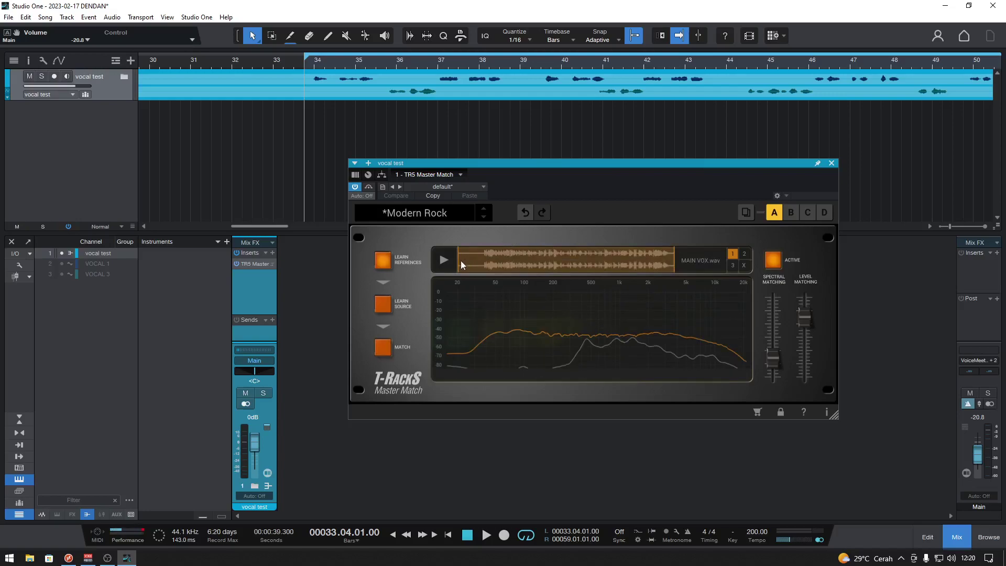
{"action": "left_click_drag", "start_coordinate": [457, 263], "coordinate": [557, 290]}
{"action": "left_click_drag", "start_coordinate": [673, 262], "coordinate": [501, 258]}
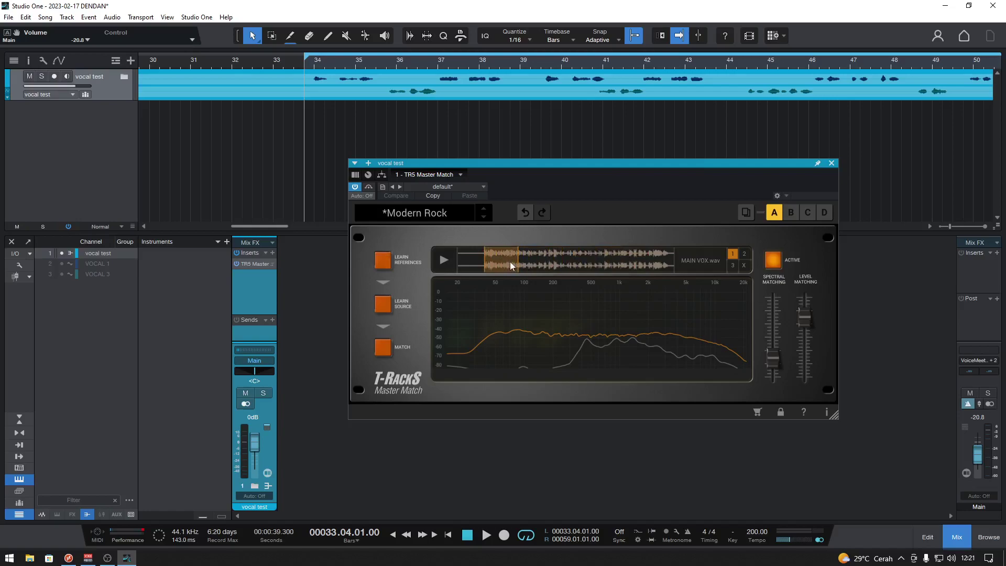
Step: Preview the selected section of MAIN VOX.wav and learn the reference from it
{"action": "left_click", "coordinate": [445, 260]}
{"action": "left_click", "coordinate": [444, 260]}
{"action": "left_click_drag", "start_coordinate": [525, 165], "coordinate": [581, 133]}
{"action": "left_click_drag", "start_coordinate": [309, 61], "coordinate": [315, 73]}
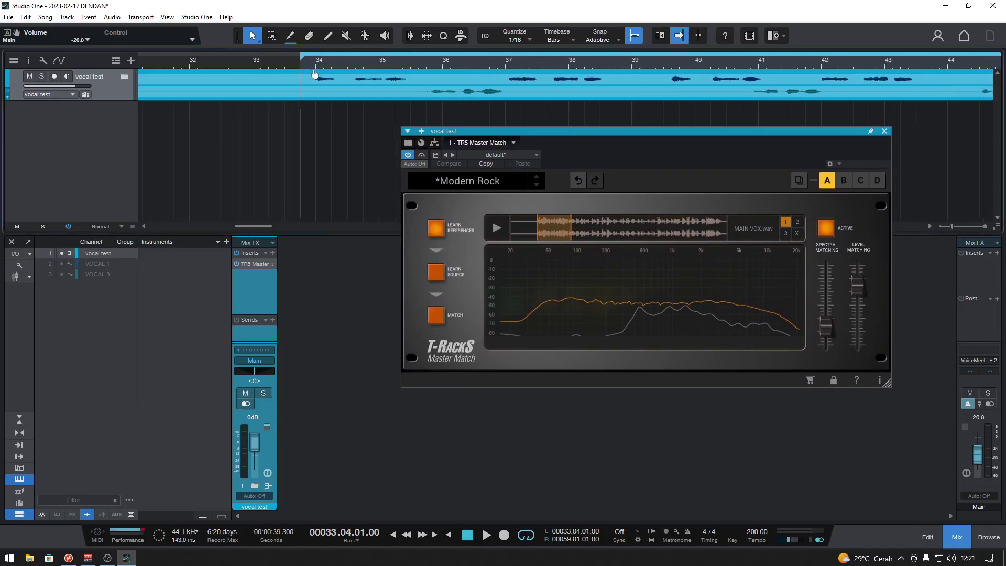
{"action": "left_click", "coordinate": [313, 73]}
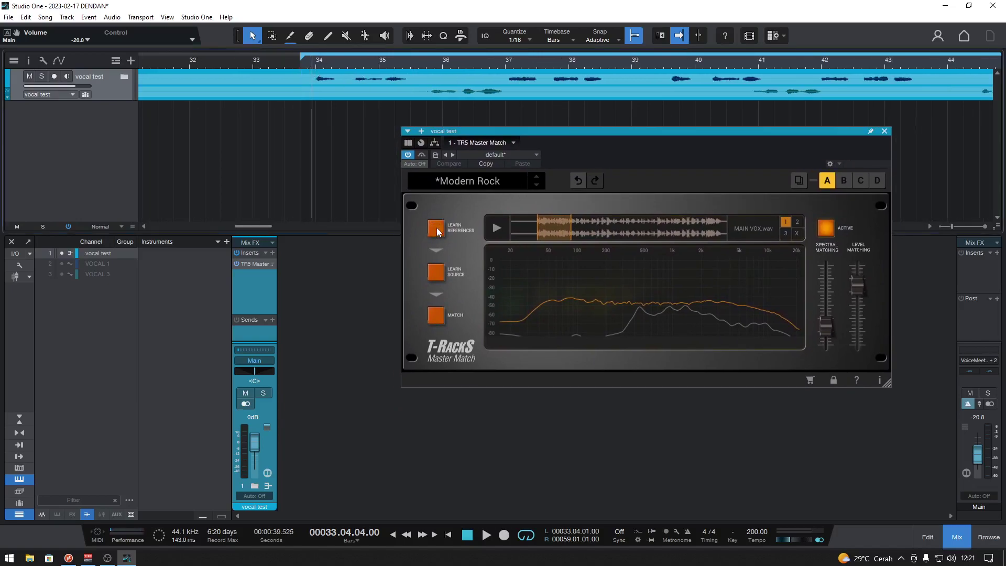
{"action": "left_click", "coordinate": [439, 232]}
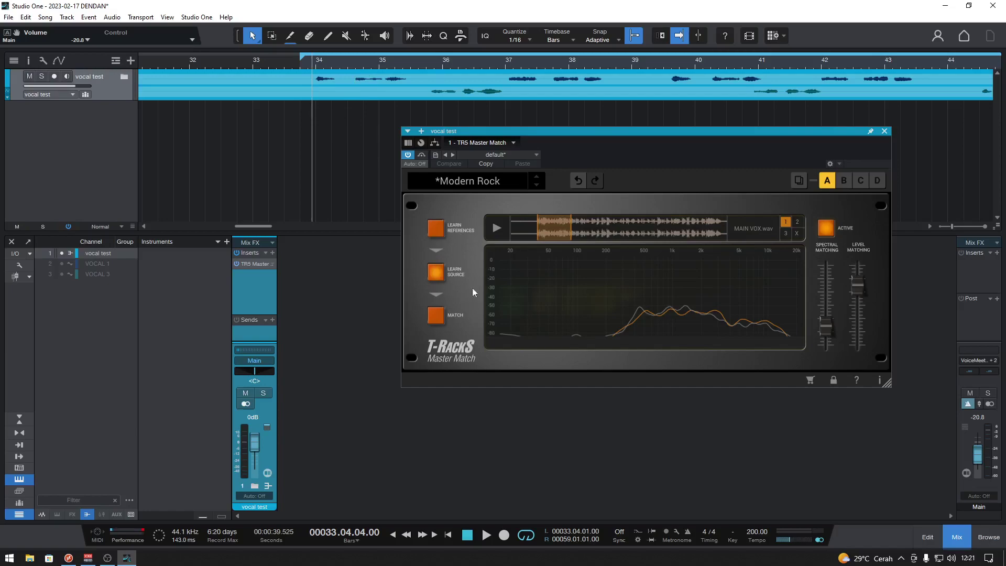
Step: Play the vocals from the loop start, learn them as the source, and match them to the MAIN VOX.wav reference
{"action": "left_click", "coordinate": [435, 272]}
{"action": "key", "text": "KP_1"}
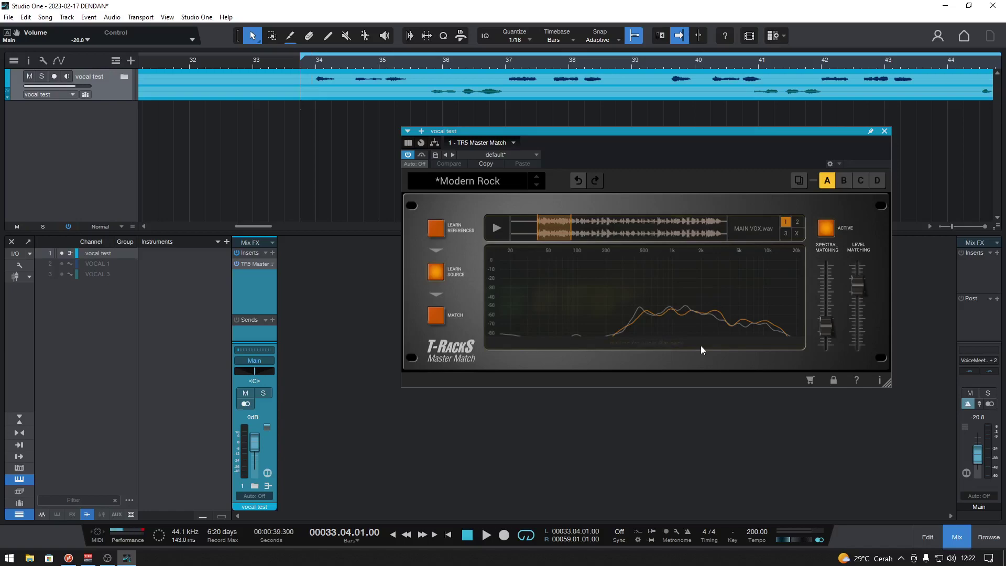
{"action": "key", "text": "space"}
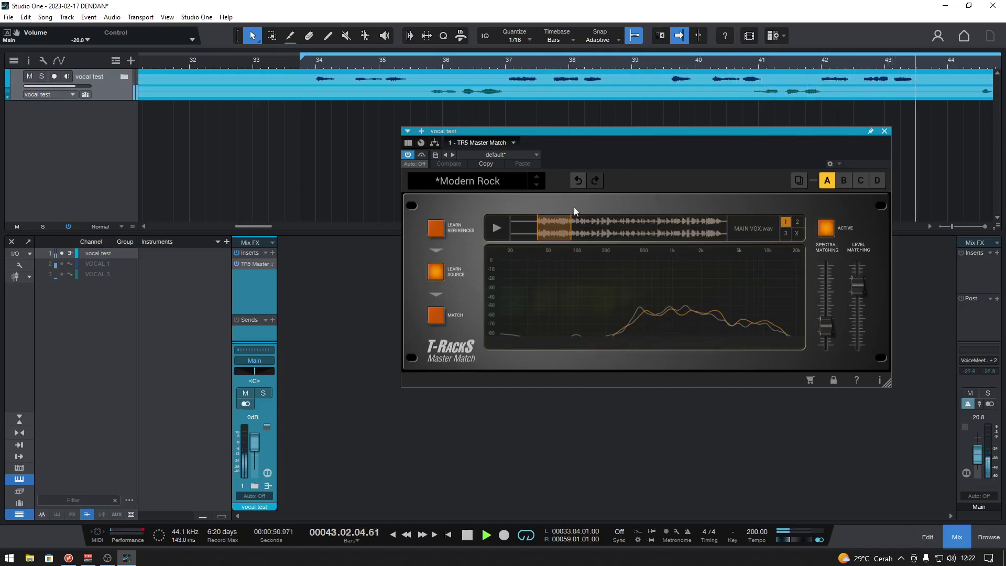
{"action": "left_click", "coordinate": [436, 272]}
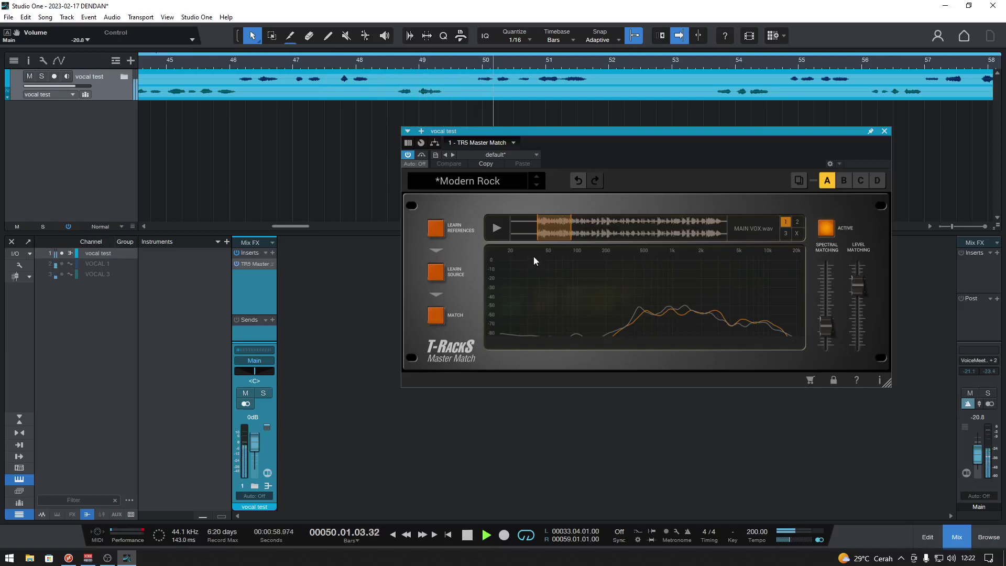
{"action": "left_click", "coordinate": [435, 317]}
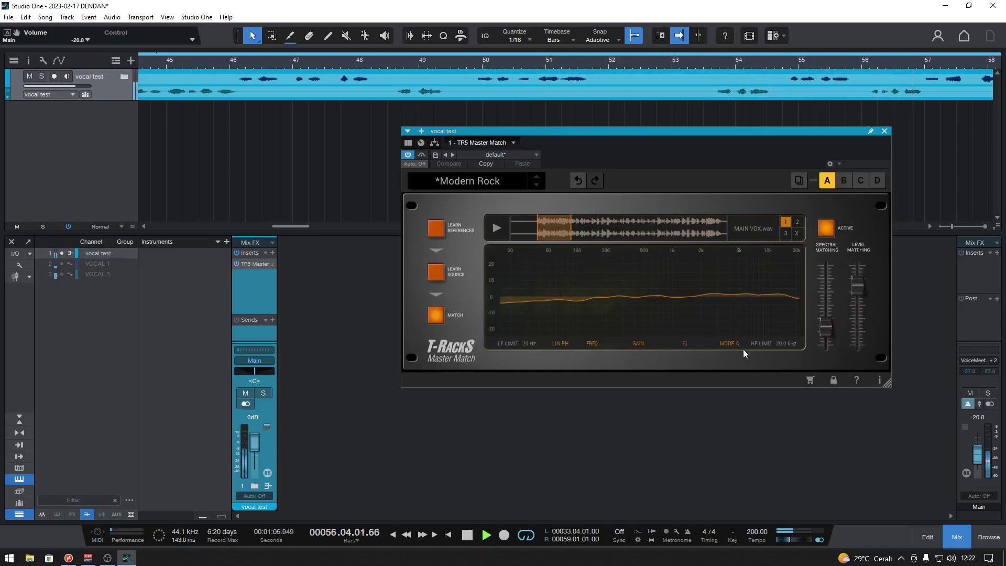
Step: Raise the Main output level to -2.4 dB while listening to the matched vocals, and stop playback
{"action": "left_click_drag", "start_coordinate": [664, 62], "coordinate": [733, 41]}
{"action": "mouse_move", "coordinate": [829, 319]}
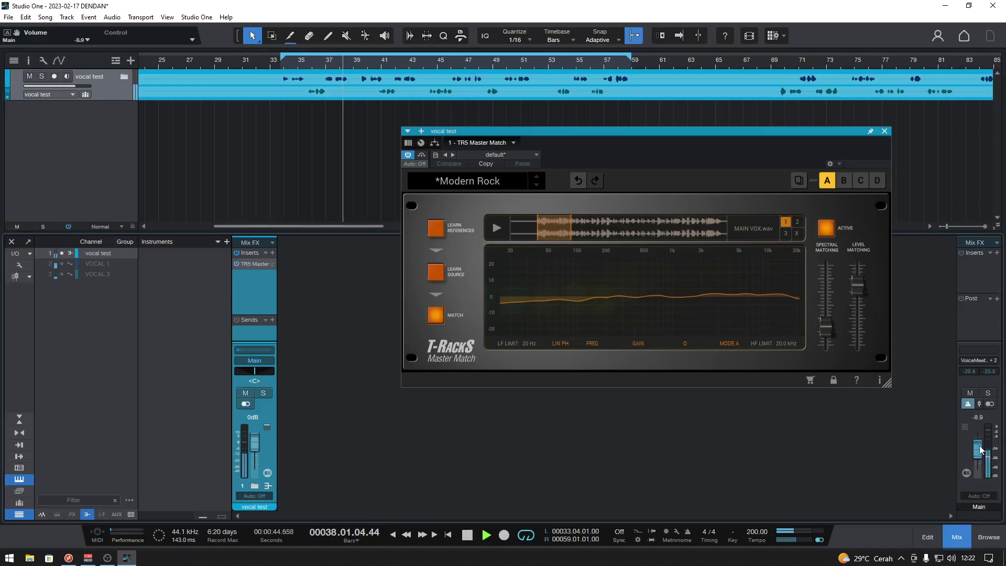
{"action": "left_click_drag", "start_coordinate": [980, 454], "coordinate": [980, 440]}
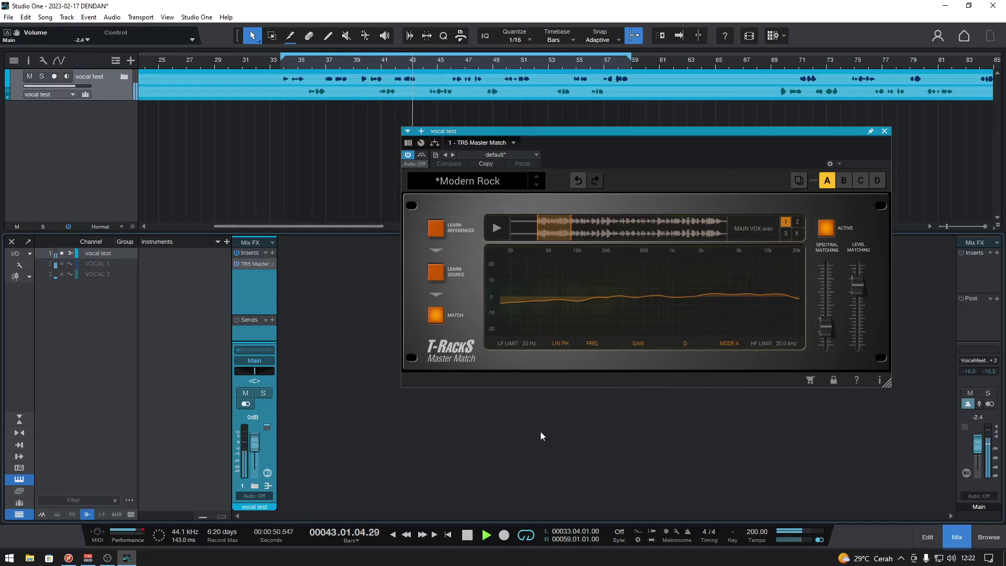
{"action": "key", "text": "space"}
Step: Raise spectral matching to its maximum and listen to the vocals from the loop start
{"action": "key", "text": "KP_1"}
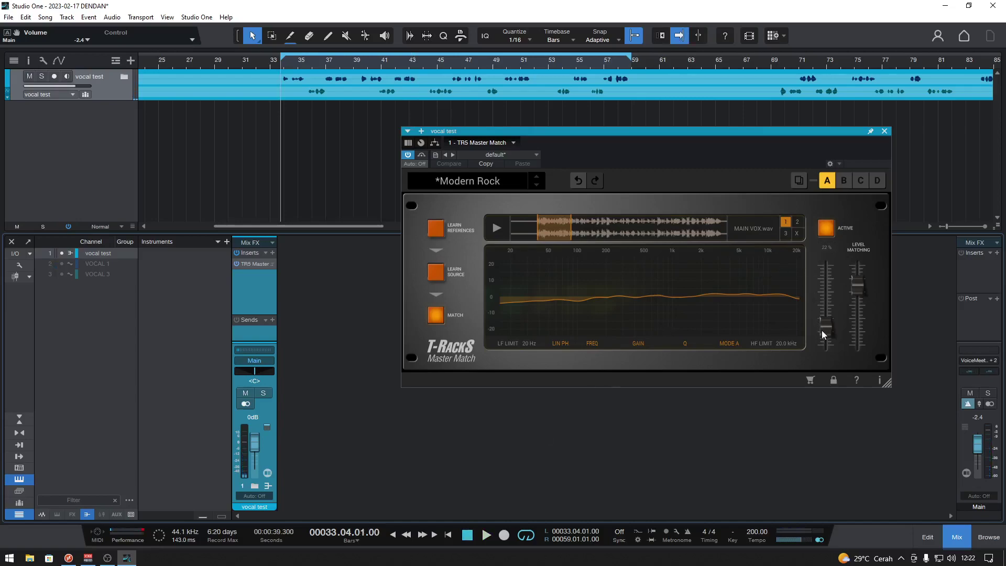
{"action": "mouse_move", "coordinate": [822, 330]}
{"action": "left_mouse_down"}
{"action": "mouse_move", "coordinate": [827, 278]}
{"action": "mouse_move", "coordinate": [824, 315]}
{"action": "left_mouse_up"}
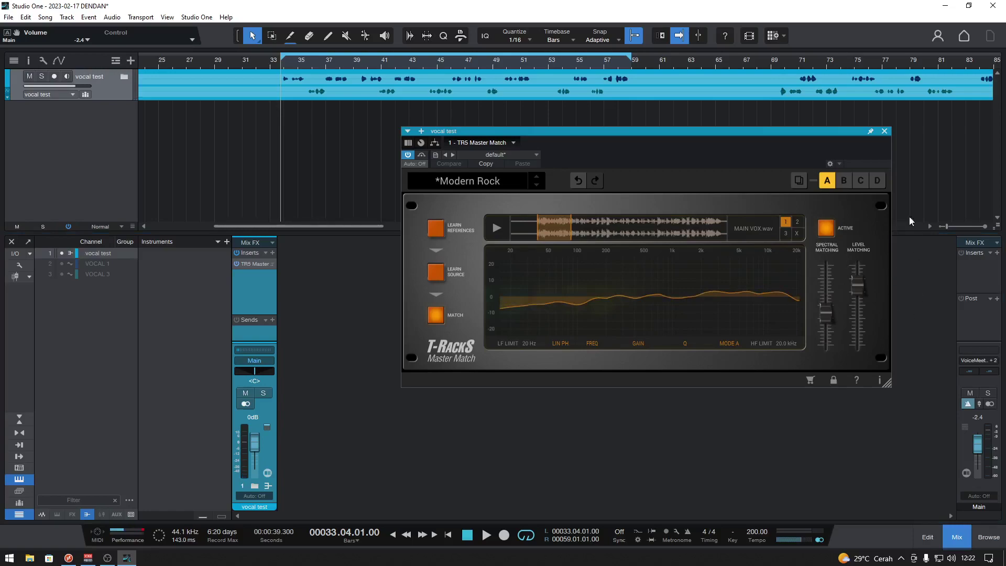
{"action": "left_click_drag", "start_coordinate": [826, 325], "coordinate": [834, 225]}
{"action": "key", "text": "space"}
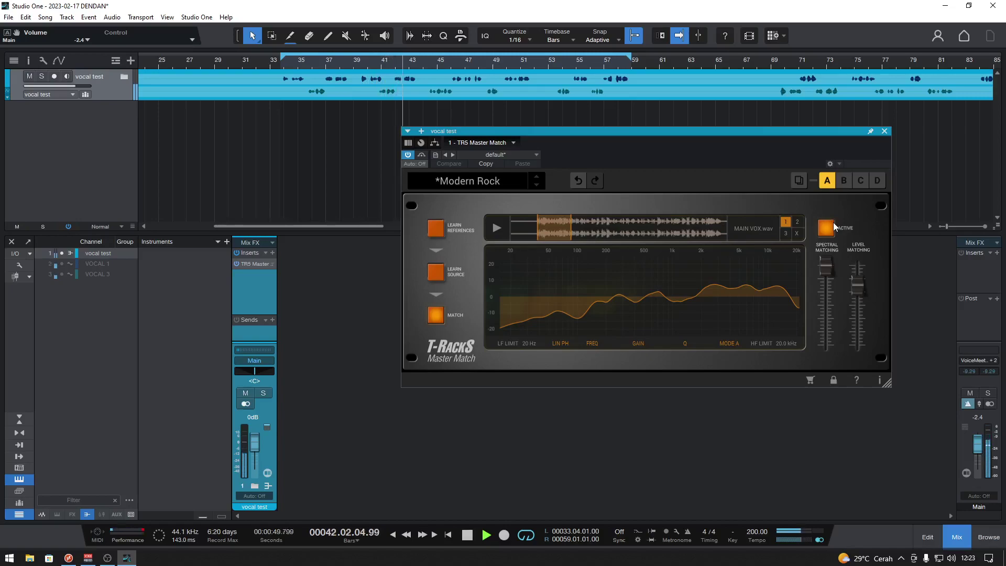
{"action": "key", "text": "space"}
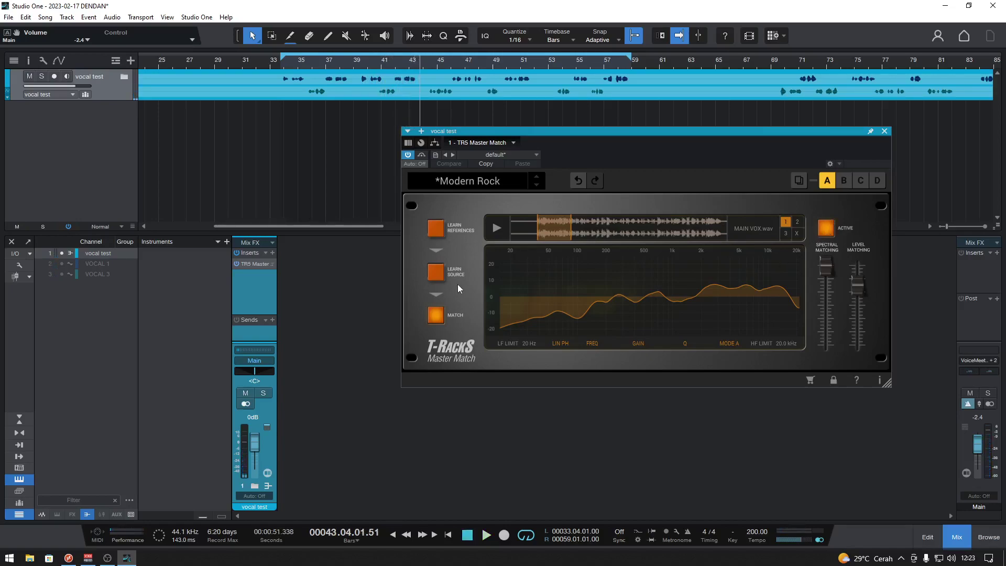
Step: Bypass the Master Match plug-in and play the unprocessed vocals from the loop start
{"action": "scroll", "coordinate": [292, 71], "scroll_direction": "up", "scroll_amount": 3}
{"action": "left_click", "coordinate": [291, 67]}
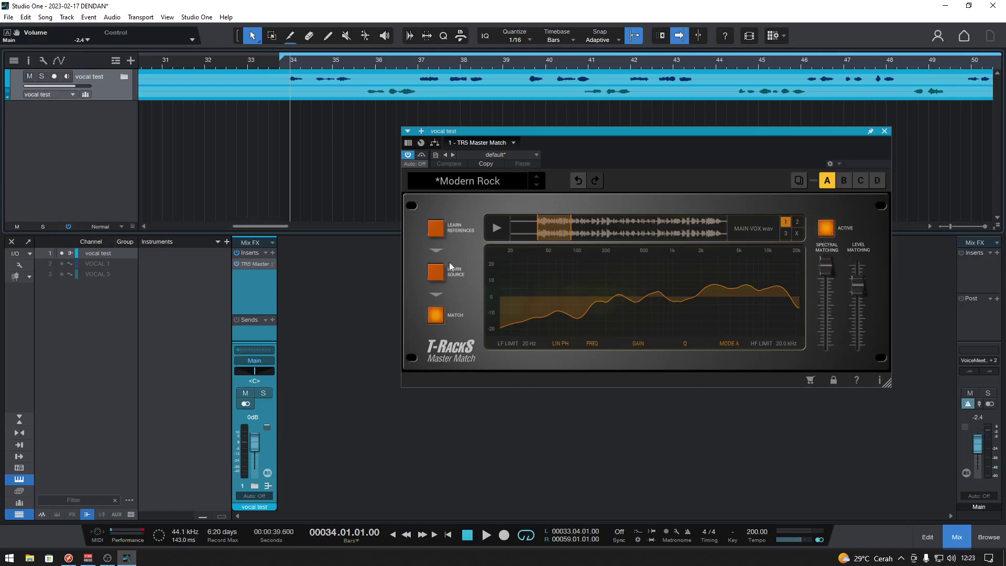
{"action": "key", "text": "space"}
{"action": "left_click", "coordinate": [408, 155]}
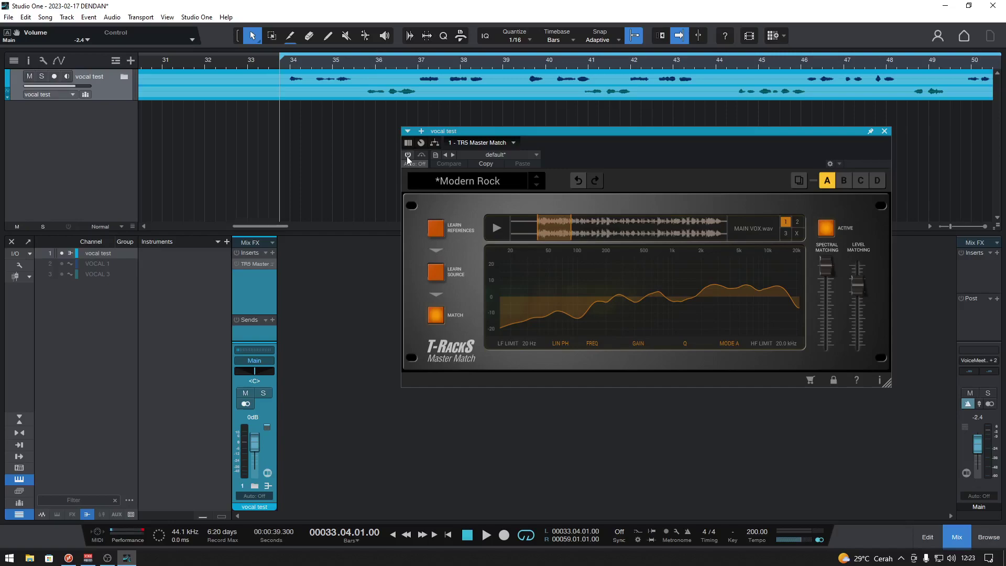
{"action": "left_click_drag", "start_coordinate": [498, 132], "coordinate": [491, 152]}
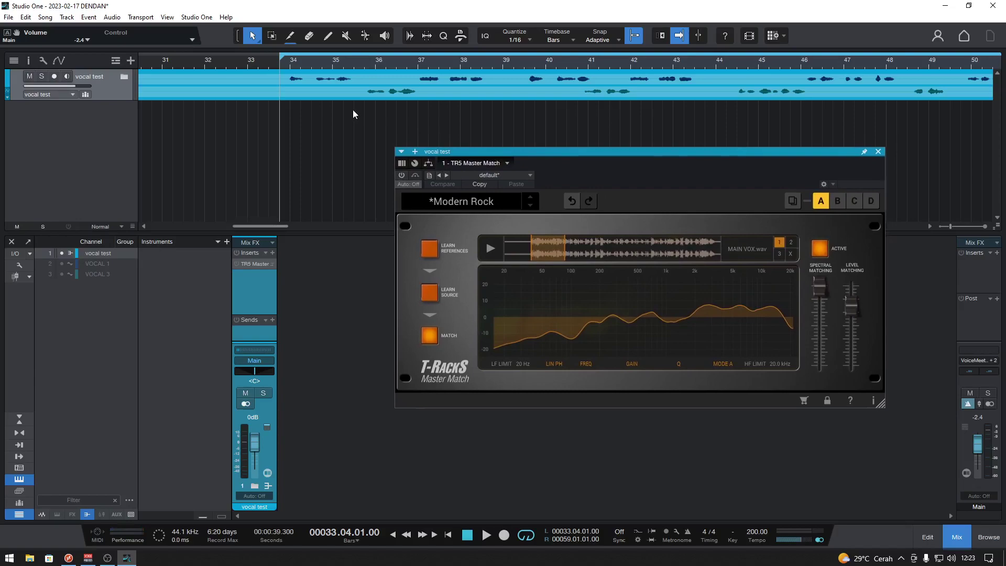
{"action": "key", "text": "space"}
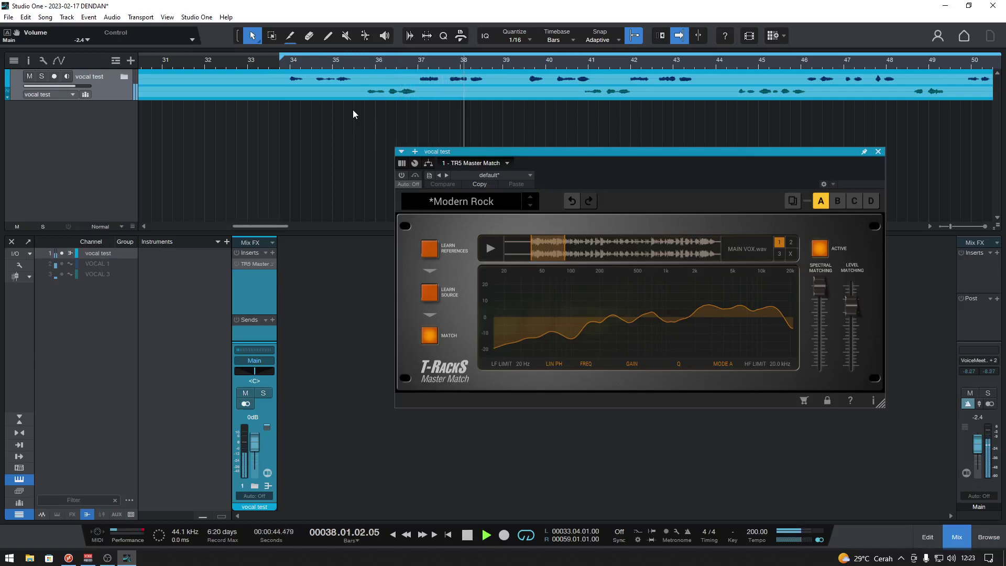
Step: Re-enable Master Match and play the processed vocals again from the loop start for comparison
{"action": "key", "text": "space"}
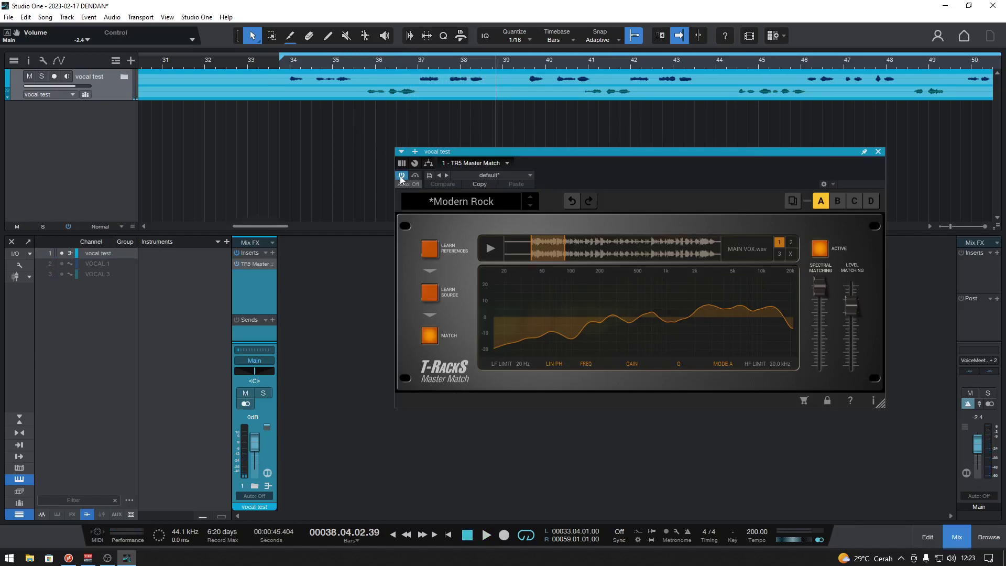
{"action": "key", "text": "KP_1"}
{"action": "key", "text": "space"}
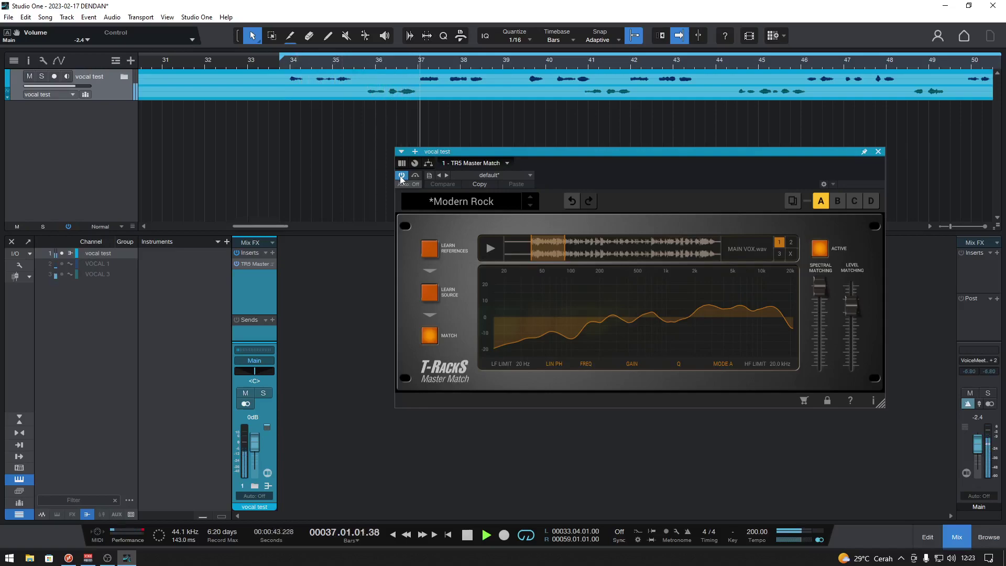
{"action": "key", "text": "space"}
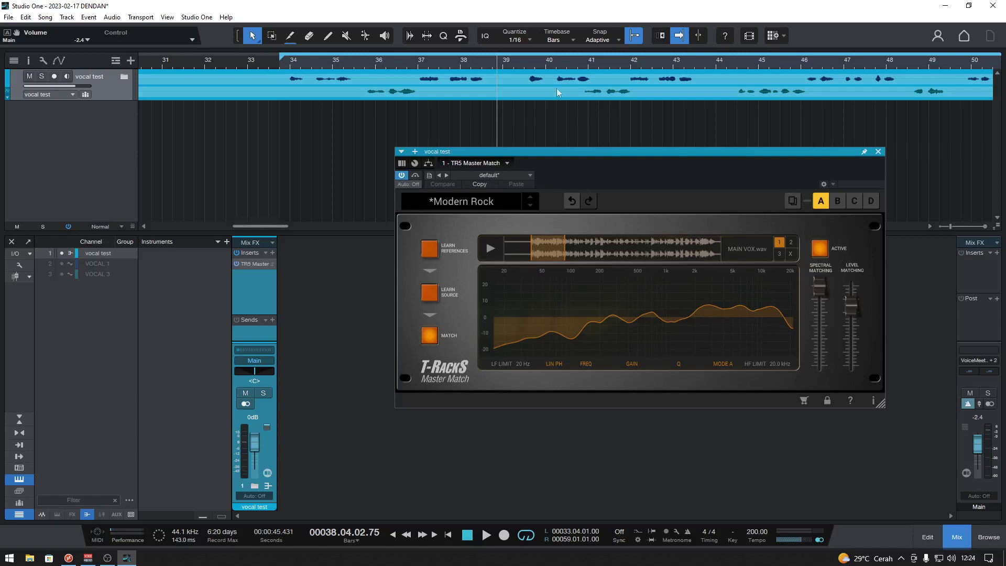
Step: Check the CPU load in the Performance Monitor and close it
{"action": "left_click_drag", "start_coordinate": [614, 152], "coordinate": [515, 123]}
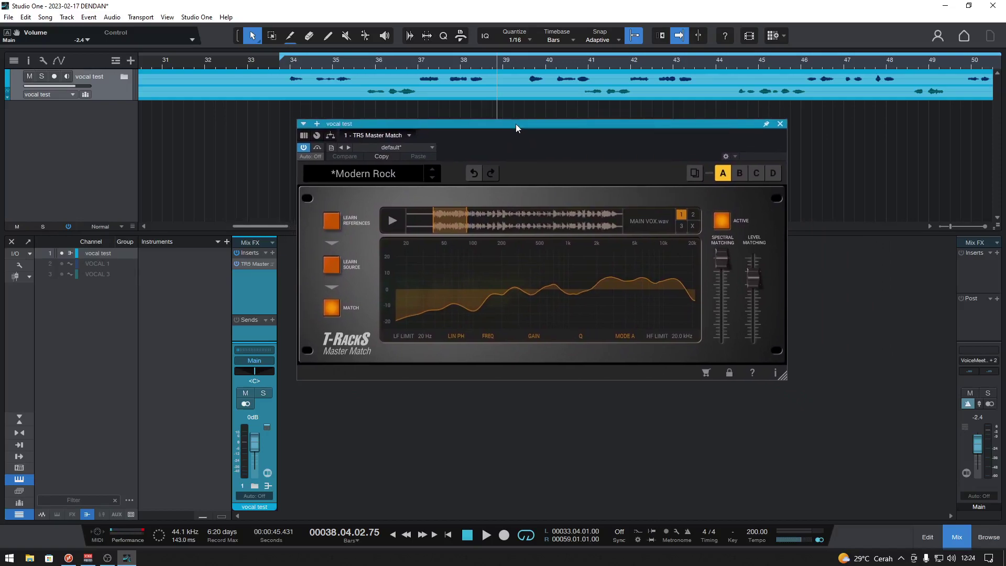
{"action": "left_click", "coordinate": [127, 532]}
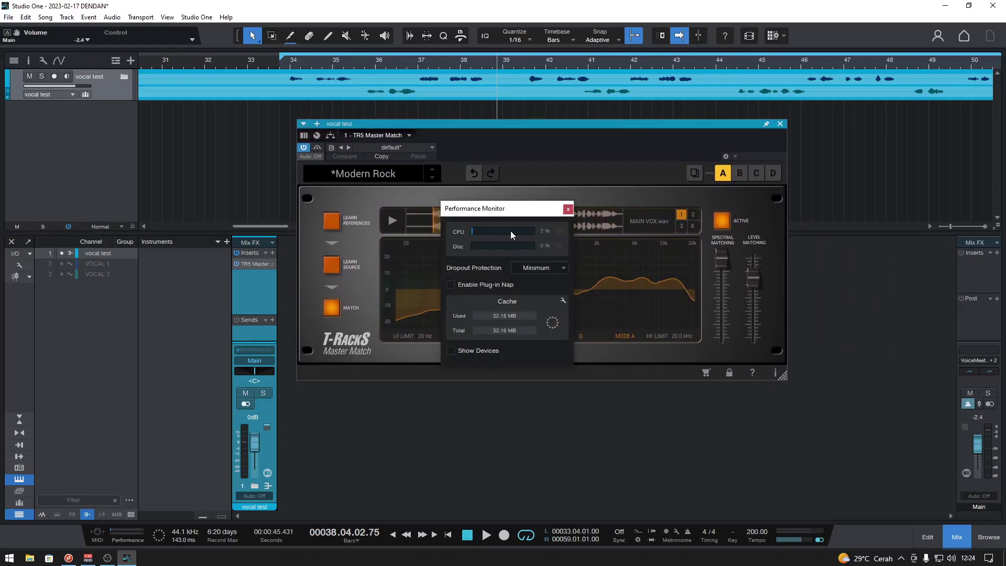
{"action": "left_click", "coordinate": [568, 209]}
{"action": "left_click", "coordinate": [88, 558]}
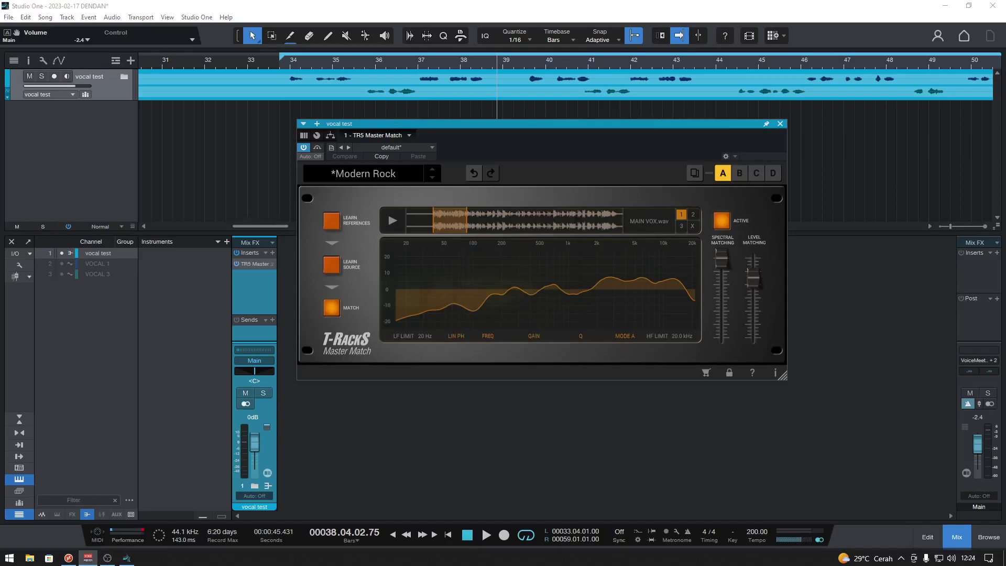
{"action": "left_click_drag", "start_coordinate": [1005, 85], "coordinate": [1005, 107]}
{"action": "left_click", "coordinate": [721, 262]}
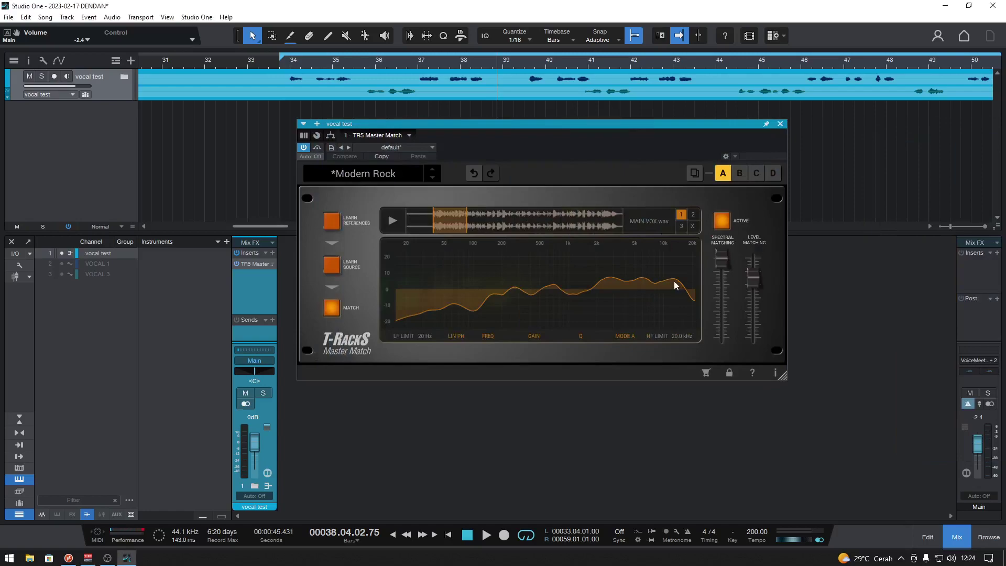
{"action": "left_click_drag", "start_coordinate": [460, 127], "coordinate": [441, 248]}
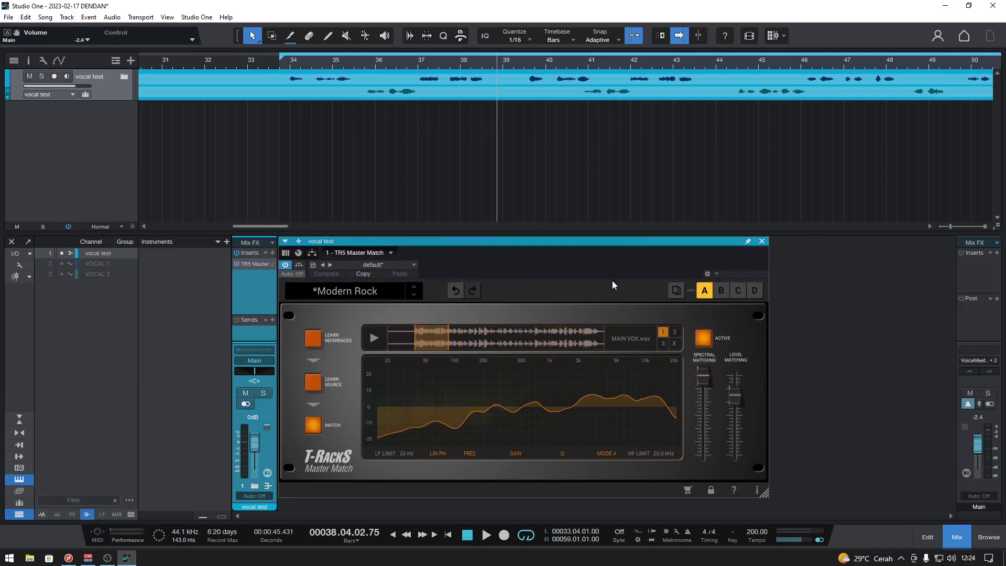
{"action": "left_click_drag", "start_coordinate": [732, 249], "coordinate": [668, 105]}
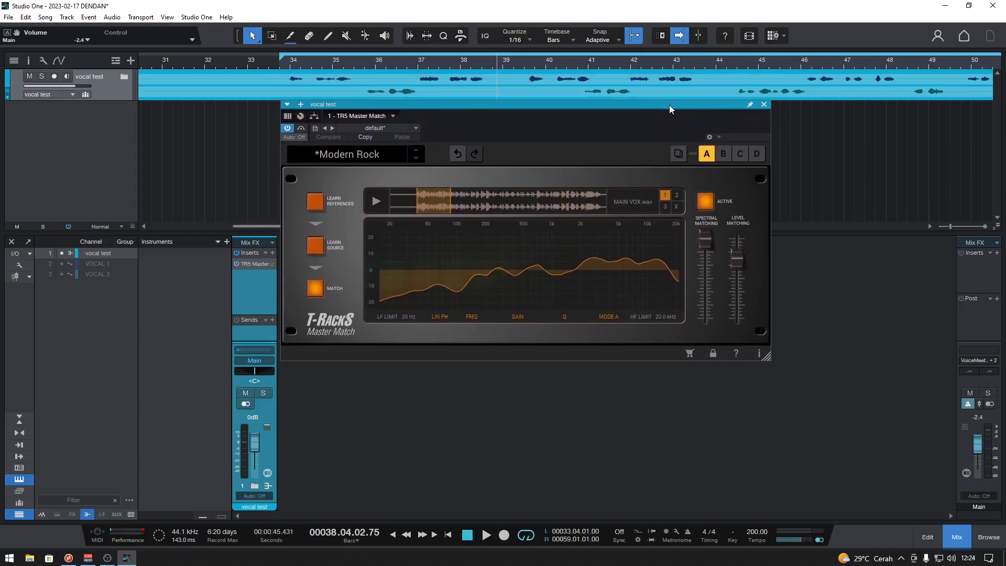